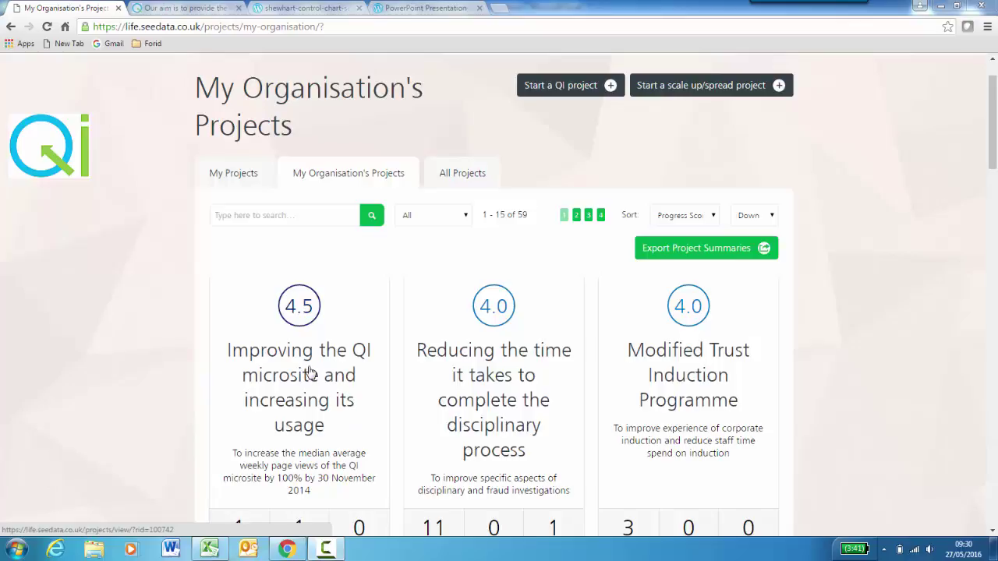
Step: Open the project "Improving the QI microsite and increasing its usage", check its measures and show its SPC charts
left_click(312, 374)
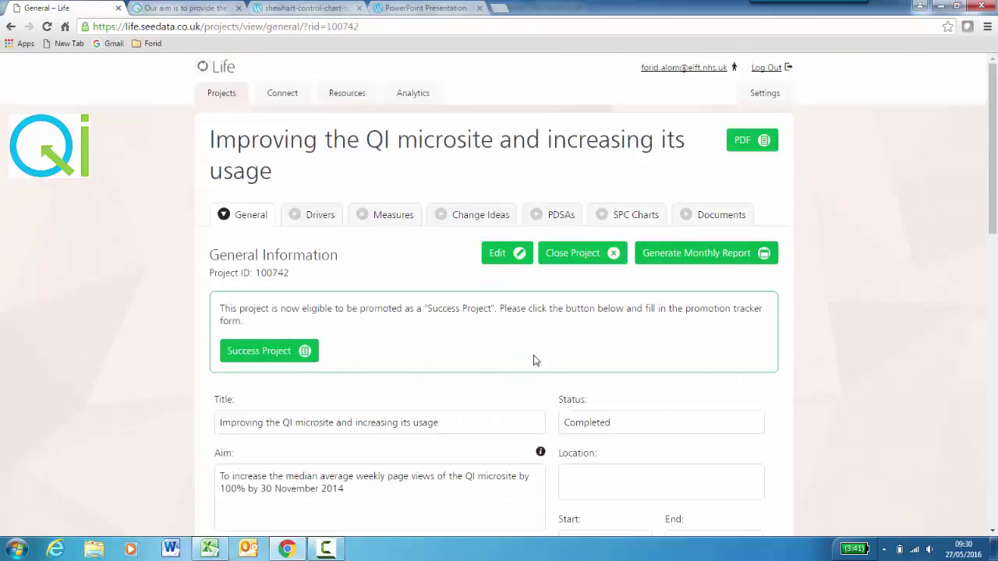
left_click(626, 216)
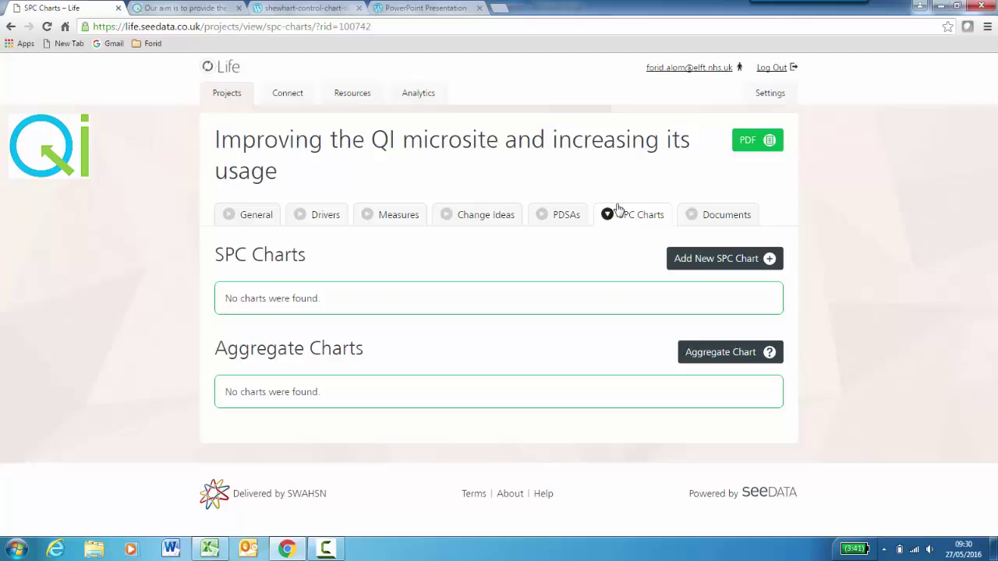
left_click(395, 216)
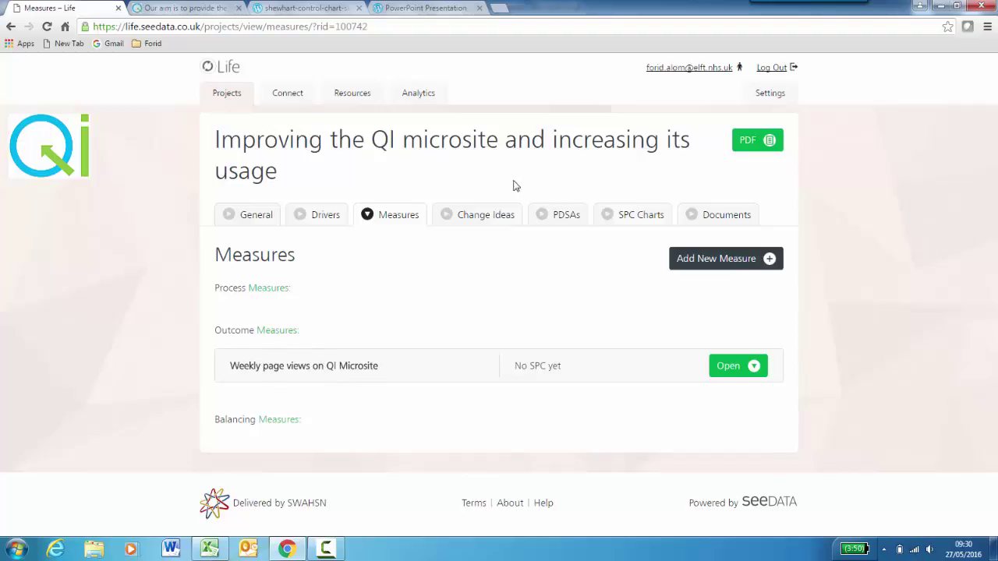
left_click(626, 225)
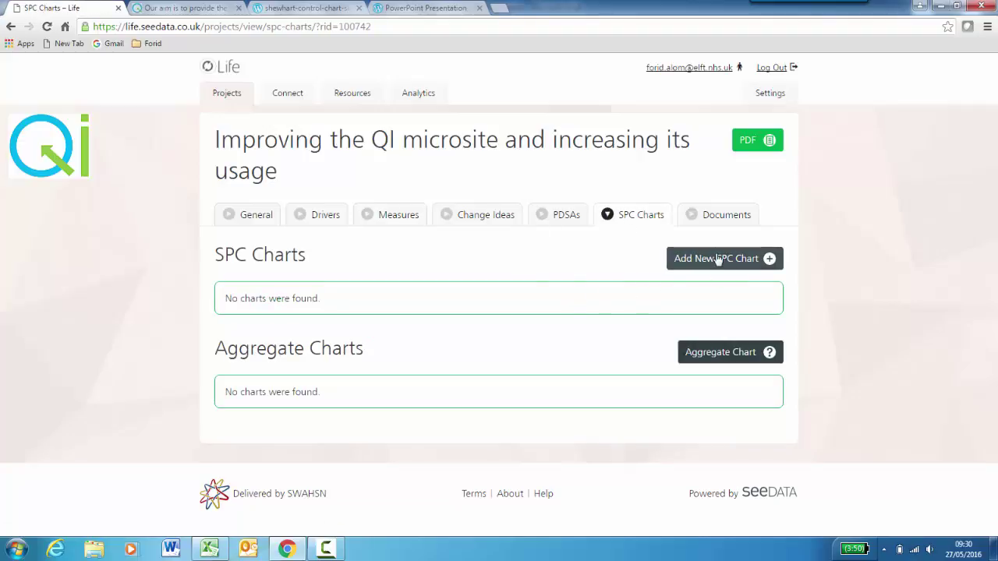
Step: Start a new SPC chart and link it to the measure "Weekly page views on QI Microsite"
left_click(718, 265)
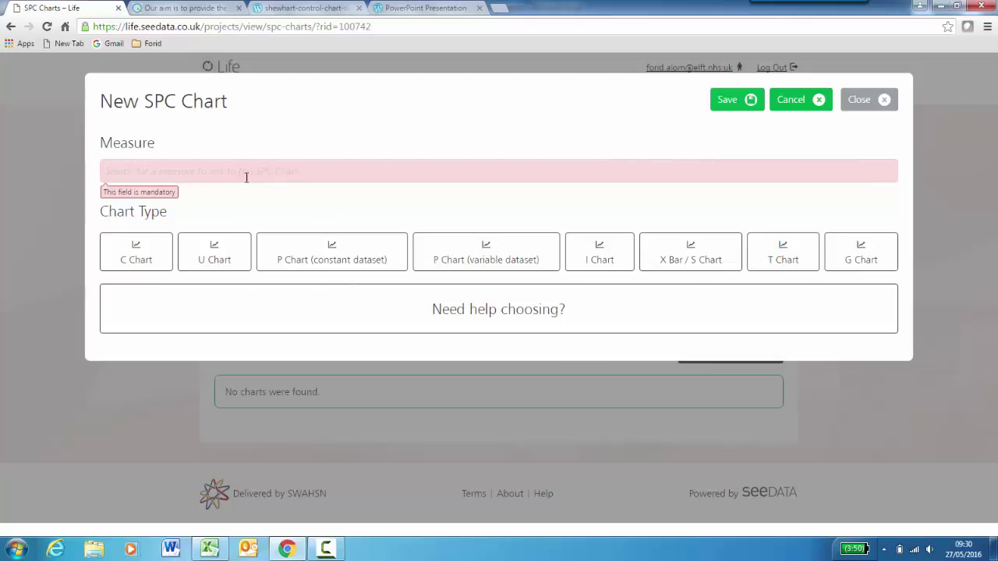
left_click(144, 171)
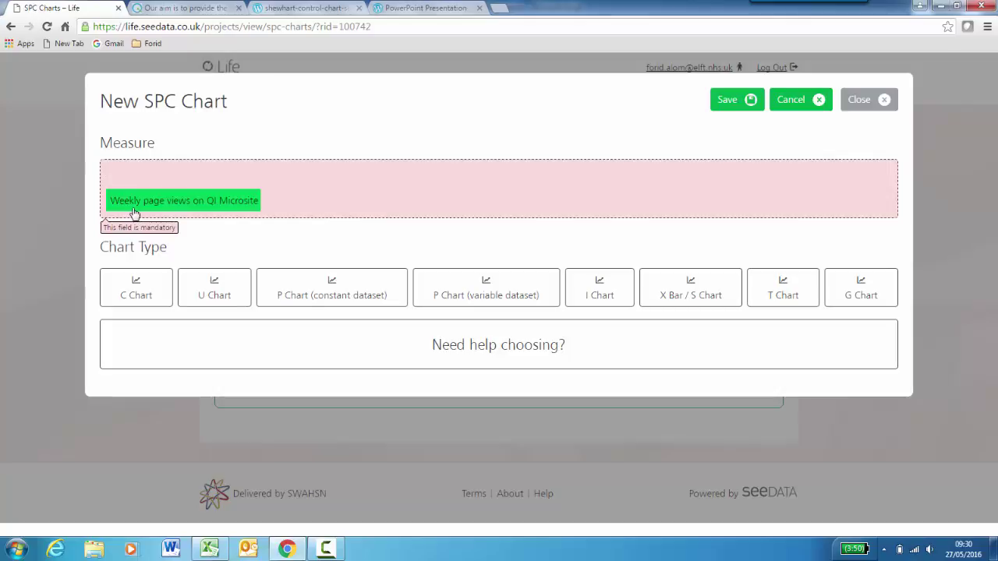
left_click(221, 205)
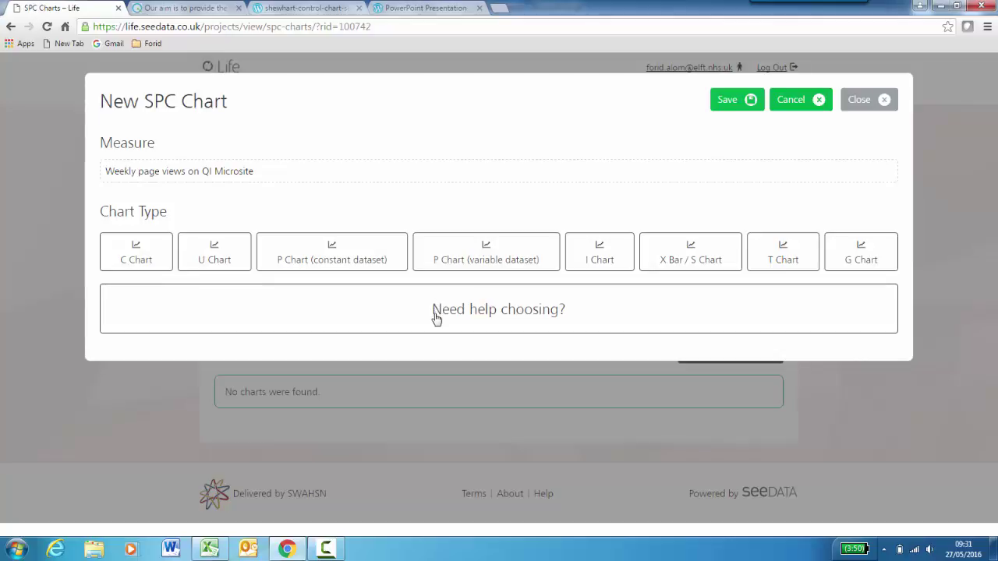
Step: Answer the chart-choosing help questions with Discrete (Counted) data and Yes for measuring a rare event
left_click(478, 310)
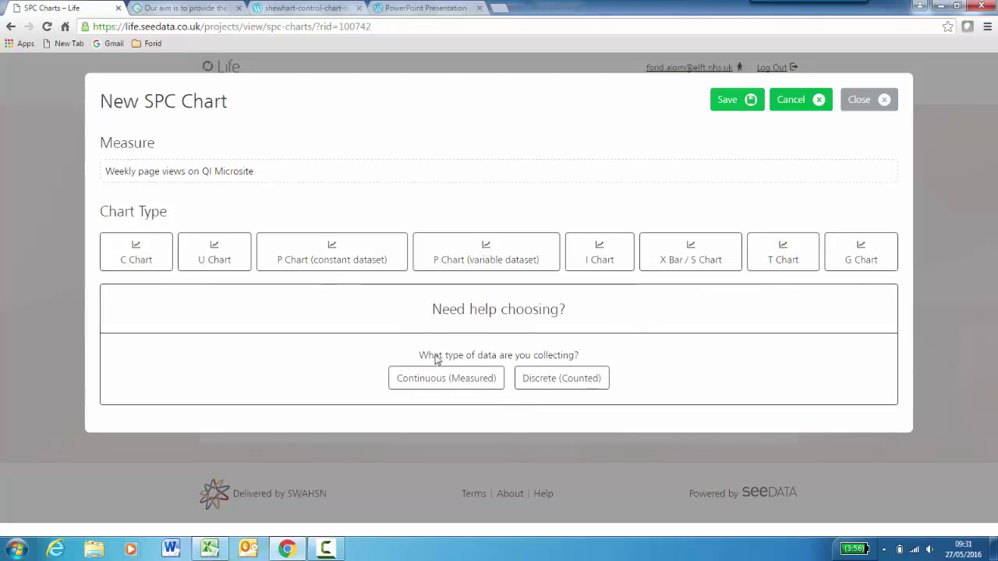
left_click(542, 380)
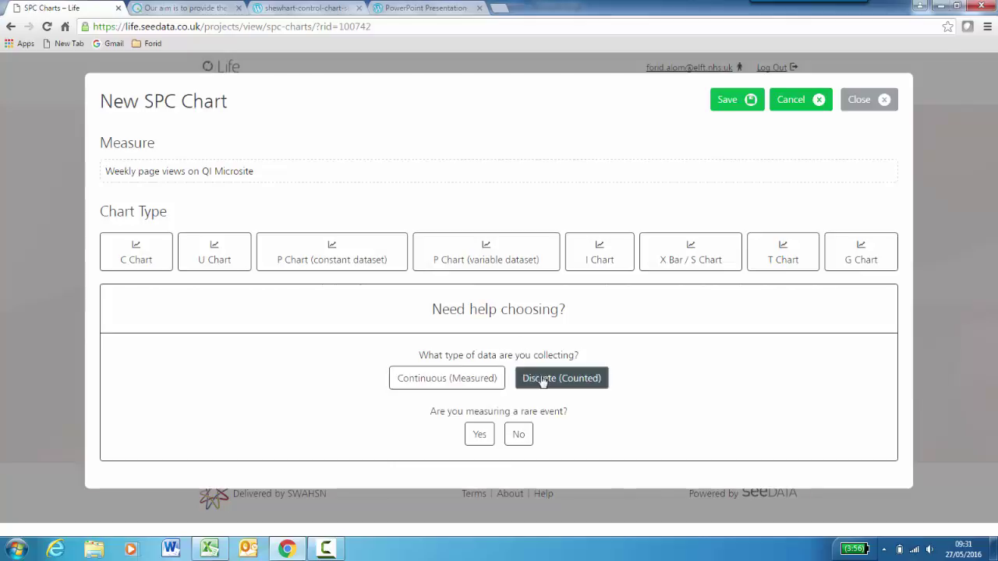
left_click(478, 435)
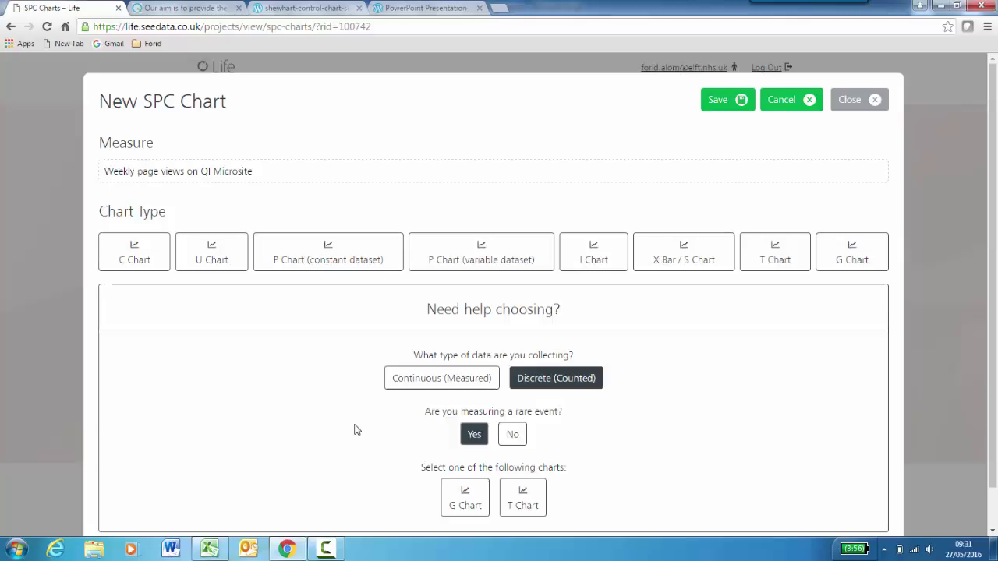
Step: Open the QI Charts page on the Quality Improvement Programme website and find the chart selection documents under Using QI charts
left_click(180, 9)
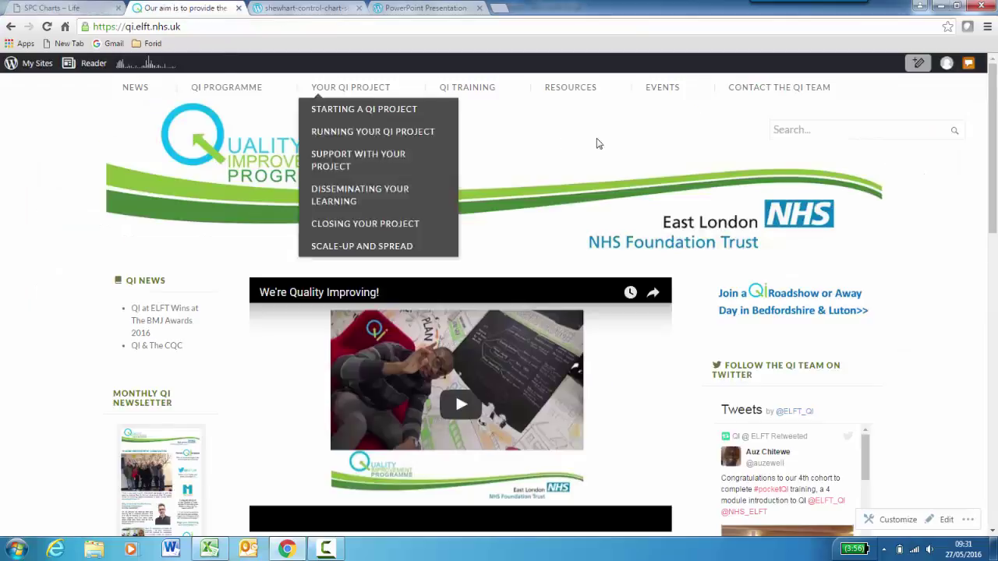
mouse_move(590, 93)
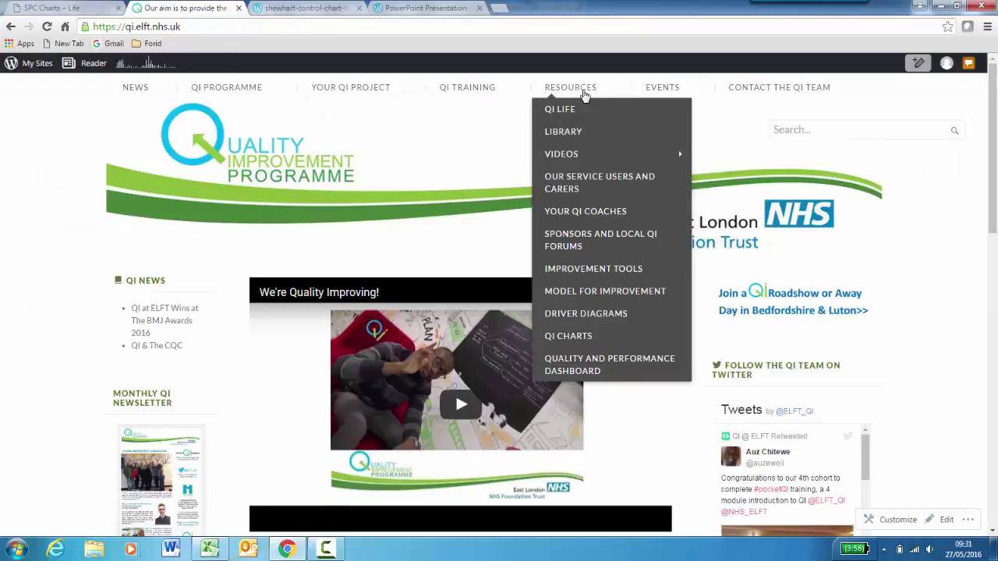
left_click(573, 338)
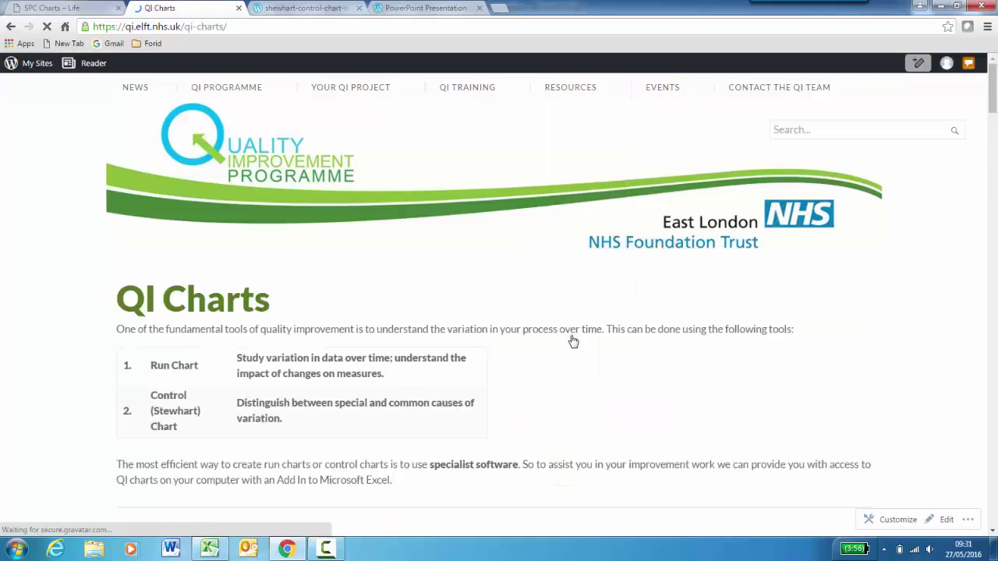
scroll(565, 303, "down", 2)
scroll(565, 303, "down", 4)
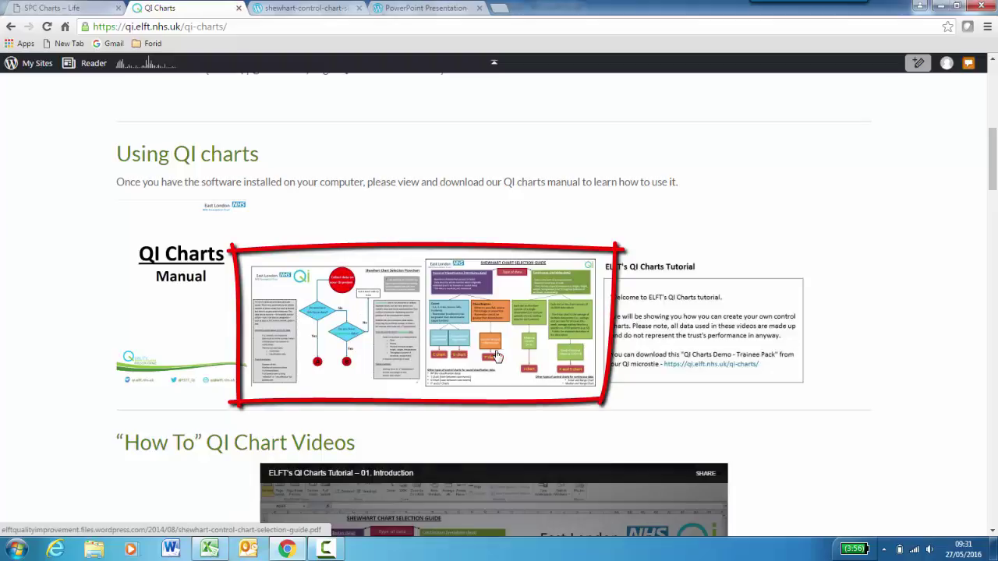
Step: Review the Shewhart Chart Selection Flowchart and the Shewhart Chart Selection Guide
left_click(373, 335)
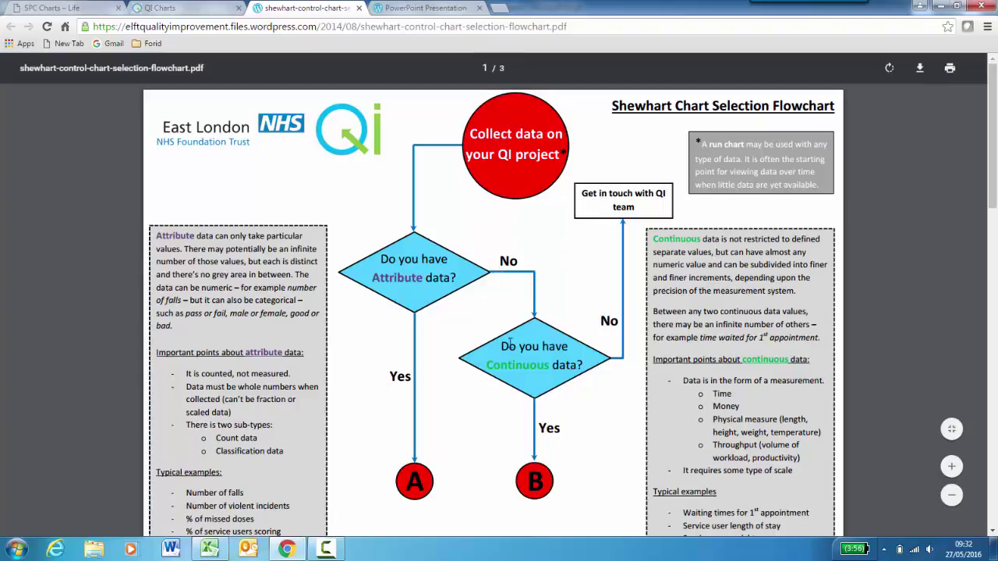
scroll(522, 371, "down", 10)
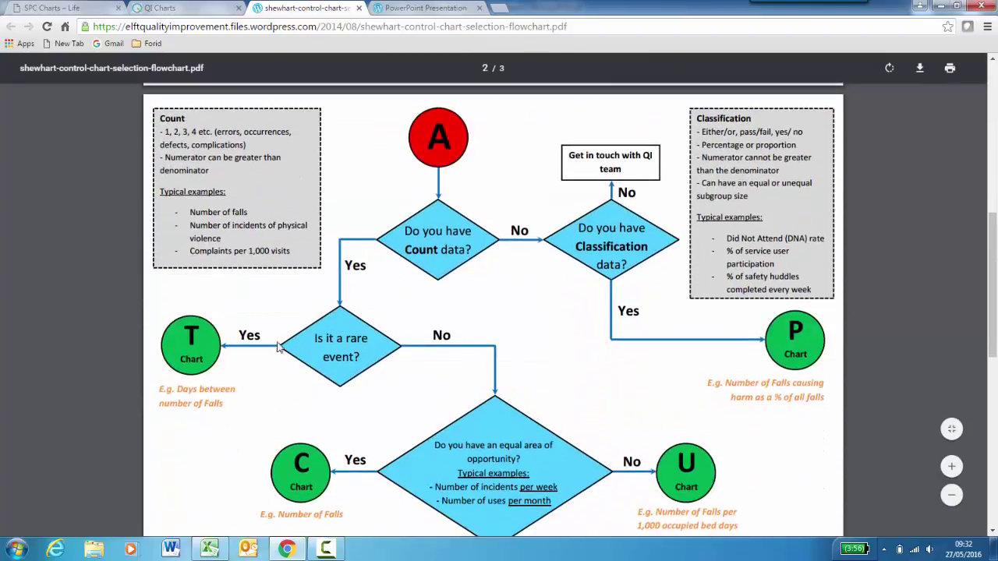
left_click(421, 9)
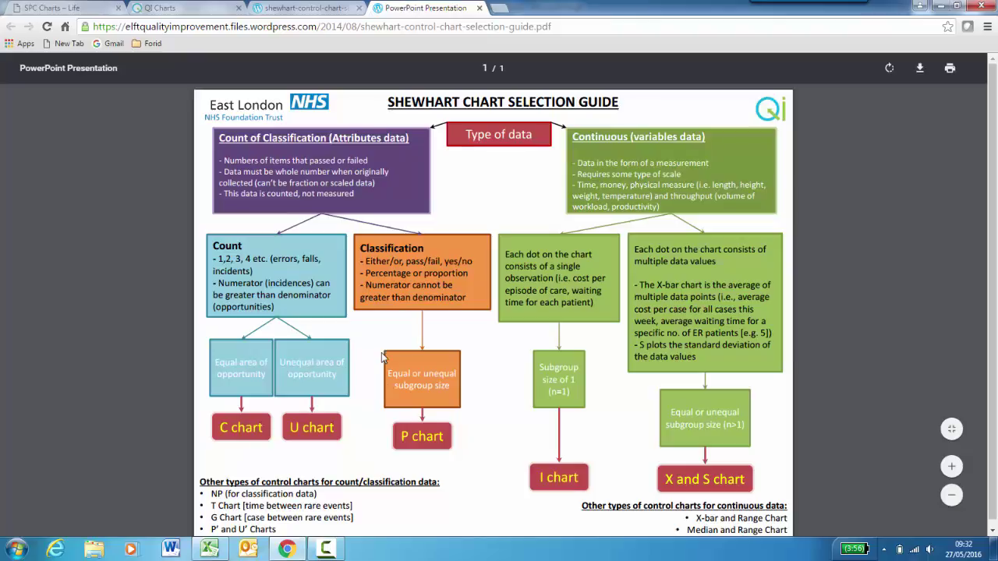
Step: Check the weekly page views data in Excel and choose I Chart as the new SPC chart's type
left_click(78, 9)
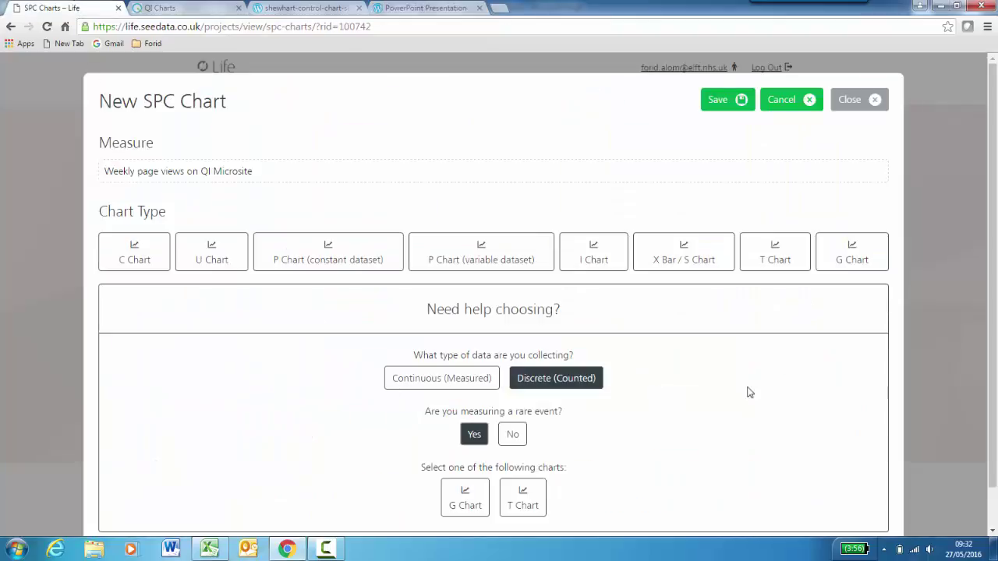
left_click_drag(989, 248, 989, 292)
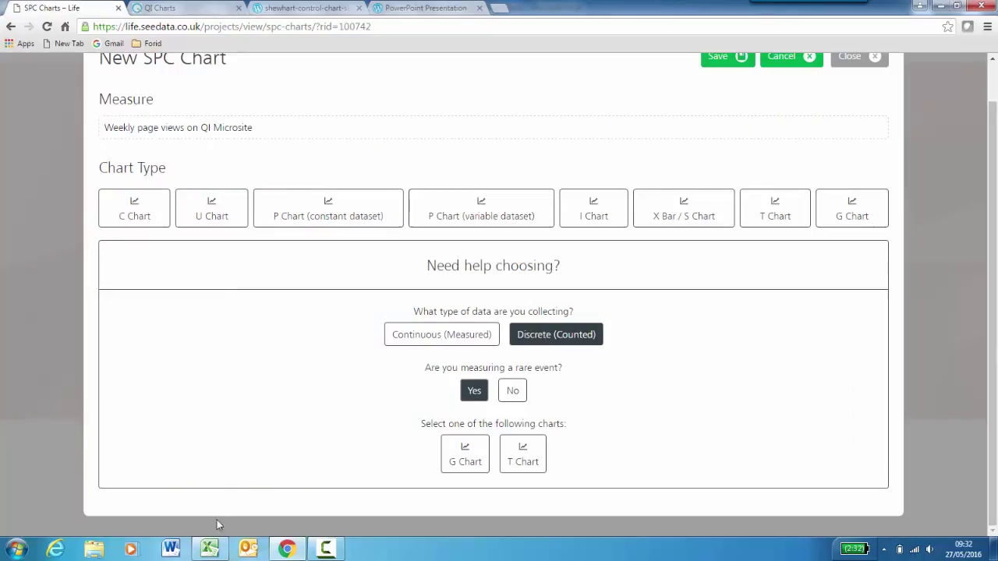
left_click(211, 549)
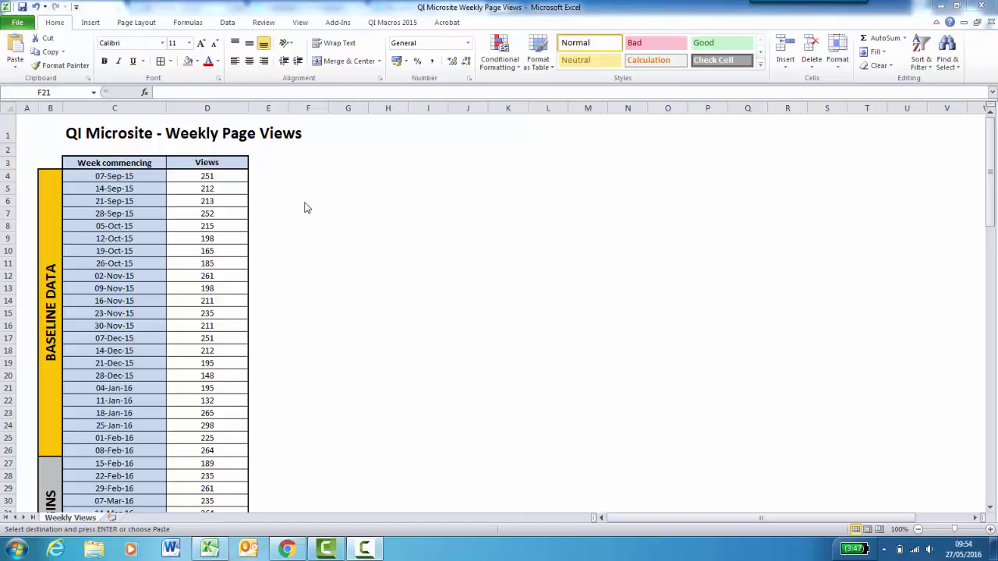
left_click(287, 549)
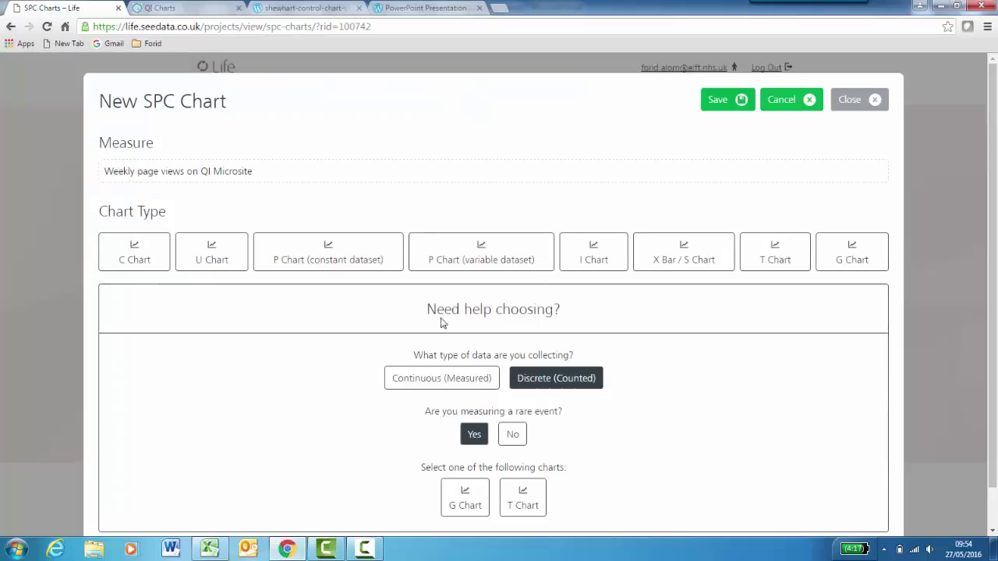
left_click(599, 260)
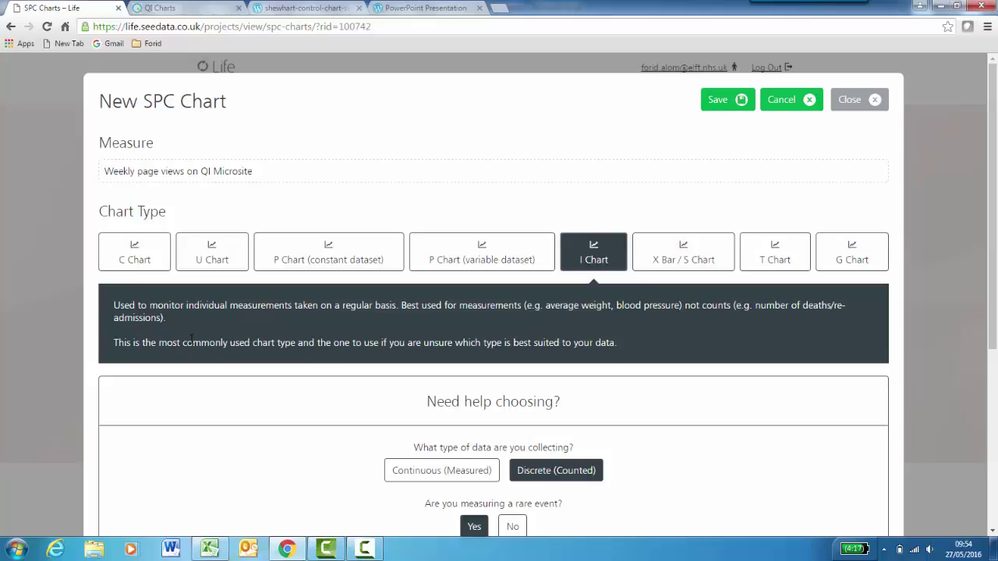
scroll(209, 340, "down", 4)
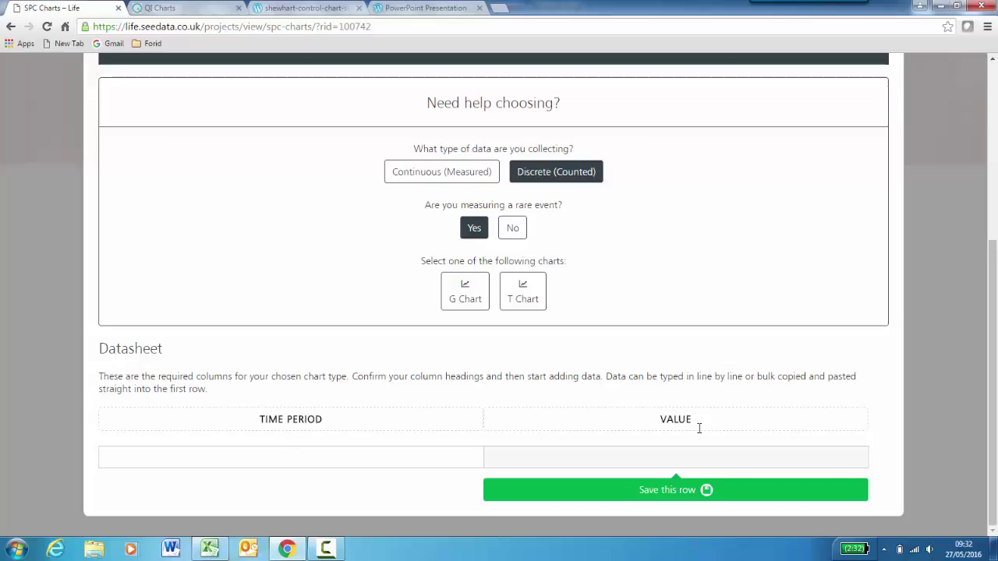
Step: Rename the datasheet's column headings to WEEK and PAGE VIEWS
left_click(327, 420)
left_click_drag(338, 420, 262, 419)
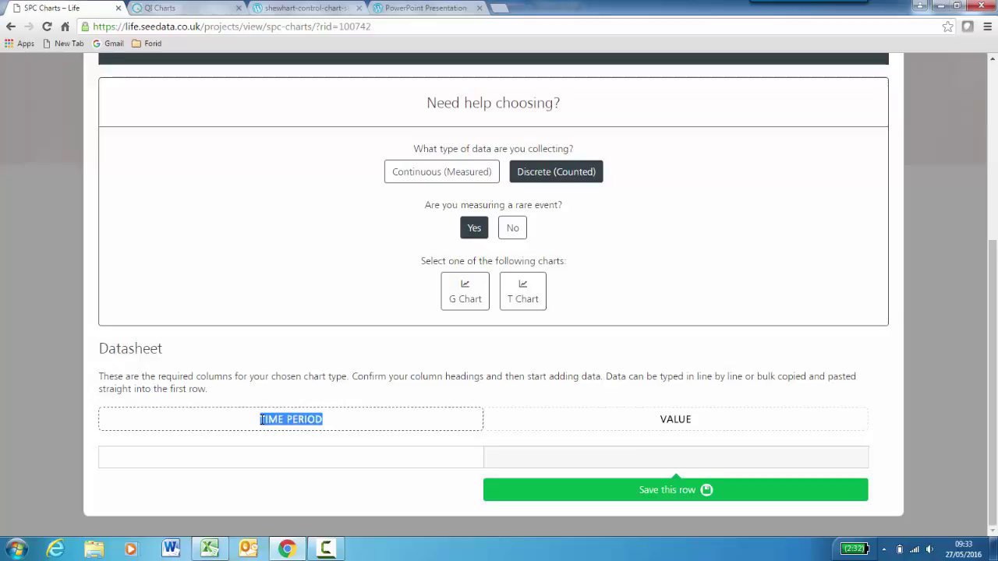
type("WEEK")
key("Tab")
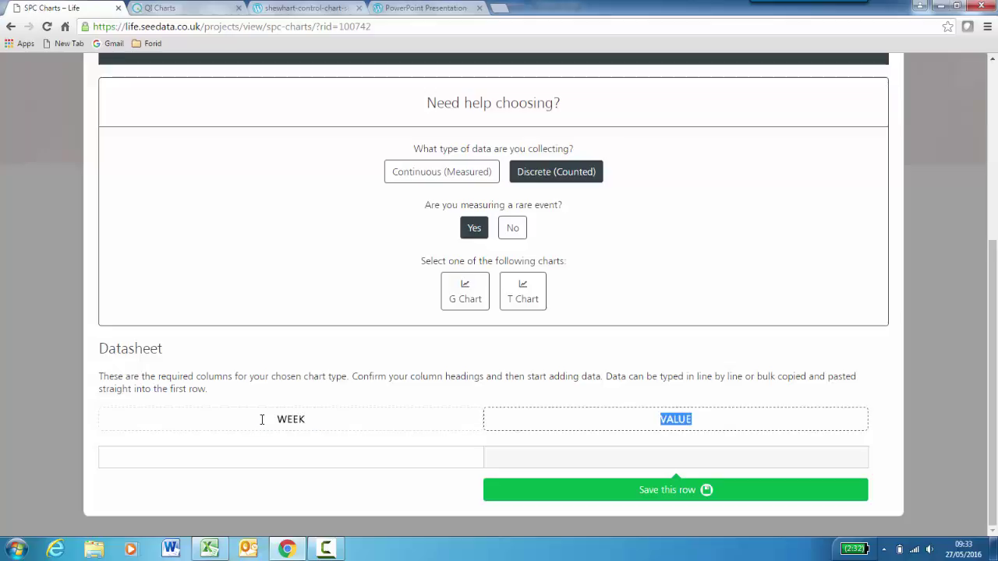
type("PAGE")
type(" VIWE")
key("BackSpace")
key("BackSpace")
type("EWS")
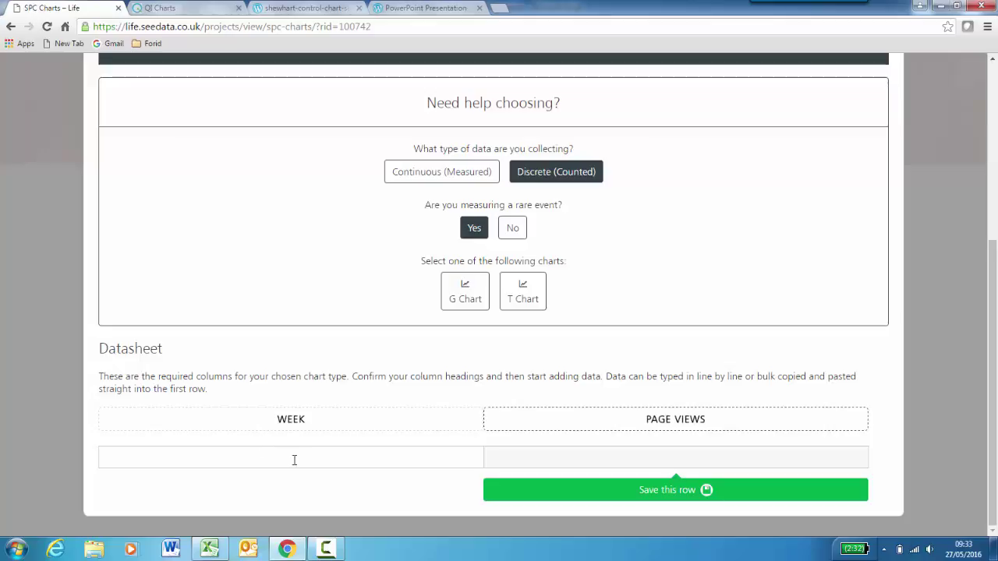
Step: Look up the first week in the Excel workbook and enter 07-Sept-15 as the first datasheet row's week
left_click(294, 460)
left_click(209, 548)
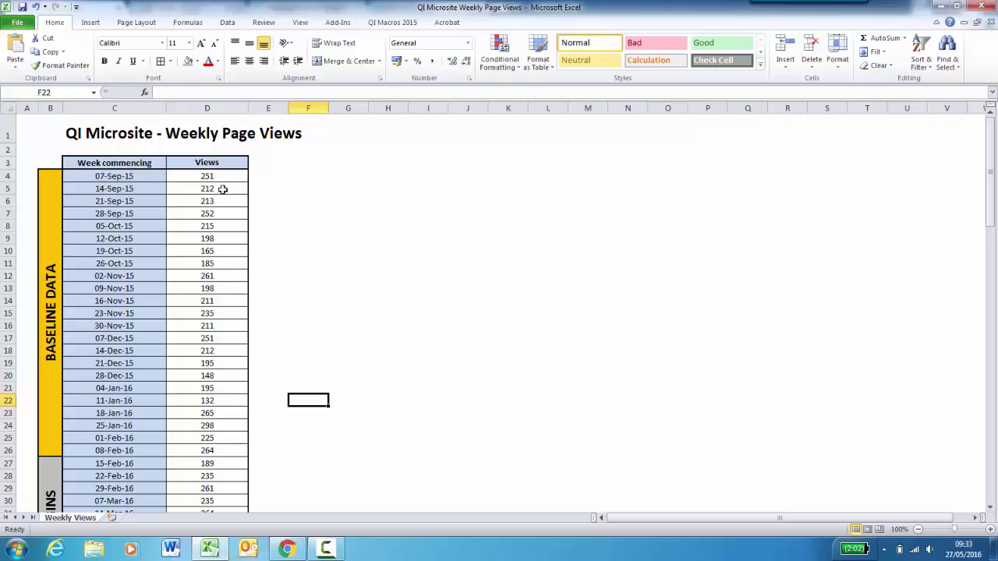
left_click(287, 549)
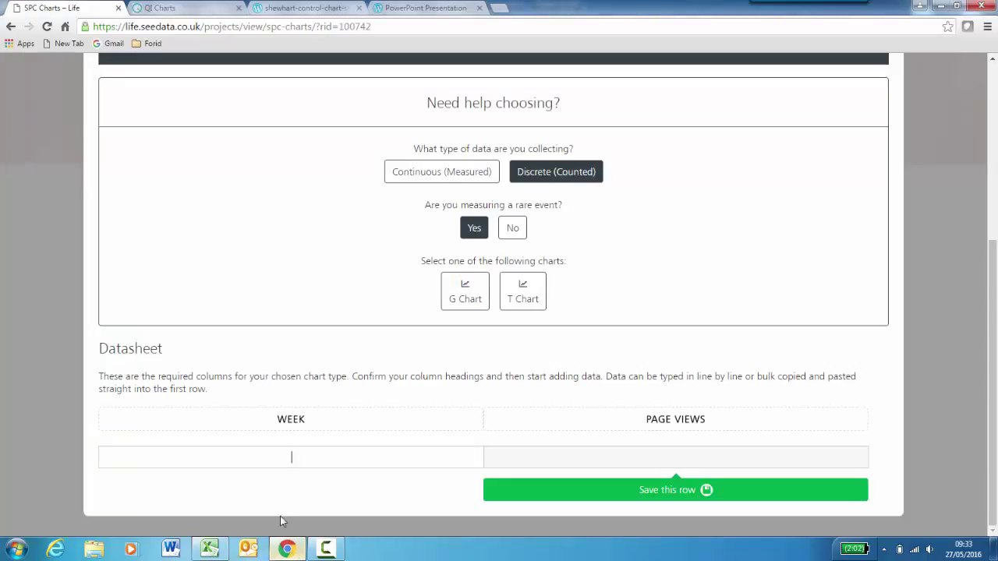
left_click(301, 452)
type("07-Sept")
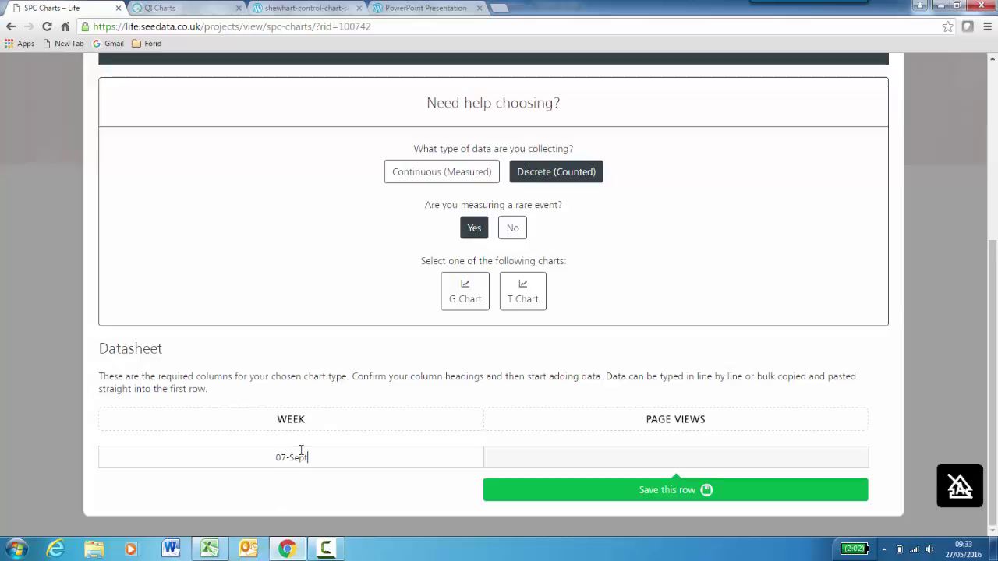
type("-15")
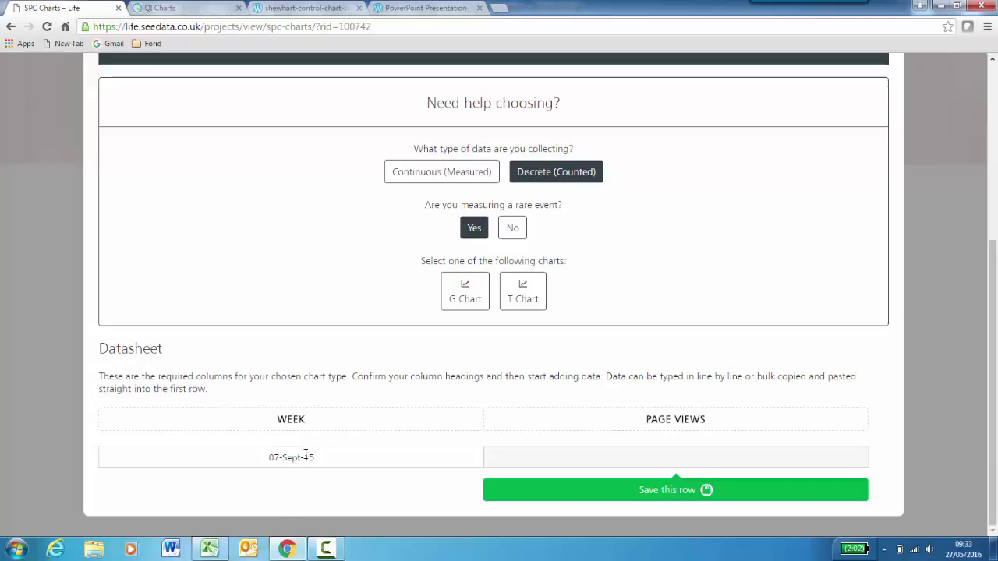
Step: Look up the matching views in Excel, enter 251 as the row's page views and save the row
left_click(211, 550)
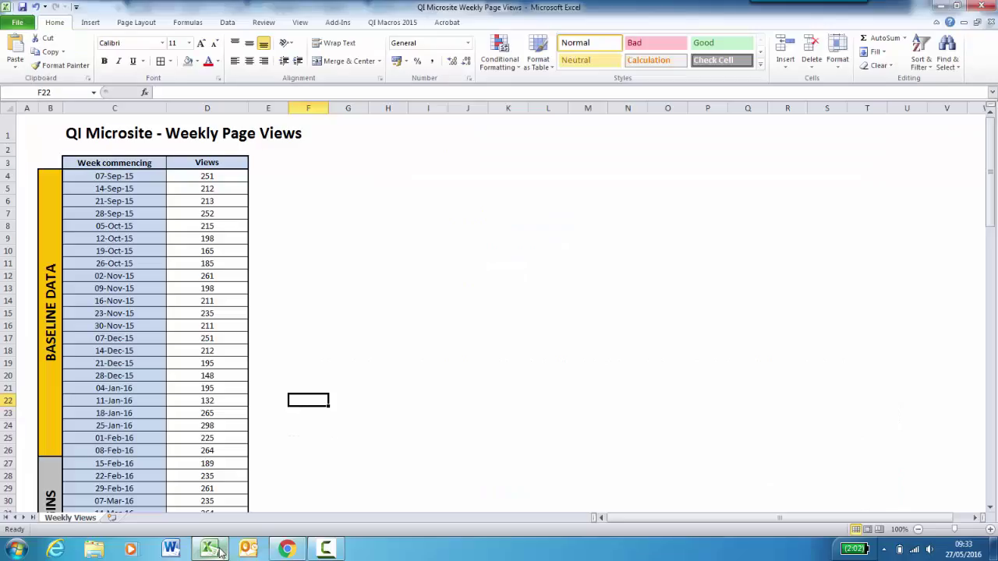
left_click(304, 549)
left_click(633, 449)
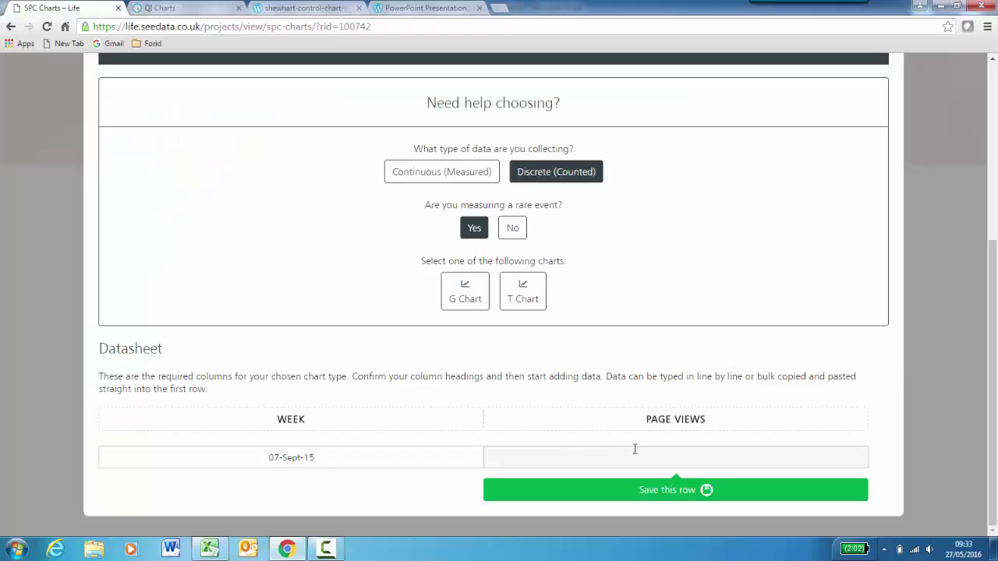
type("251")
left_click(635, 496)
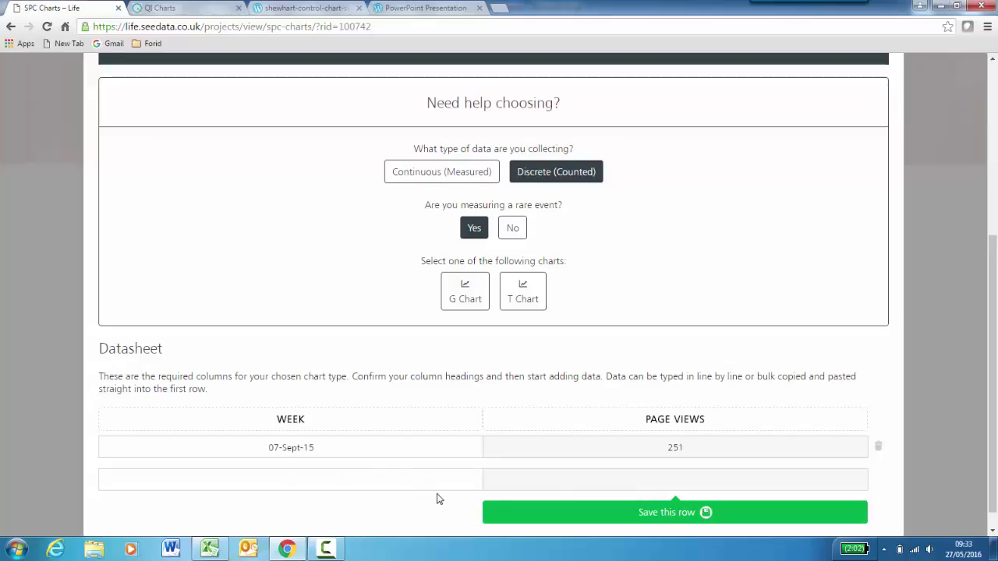
Step: Copy the weeks 14-Sep-15 to 07-Dec-15 with their views from the Excel workbook into the datasheet and save the chart
left_click(209, 549)
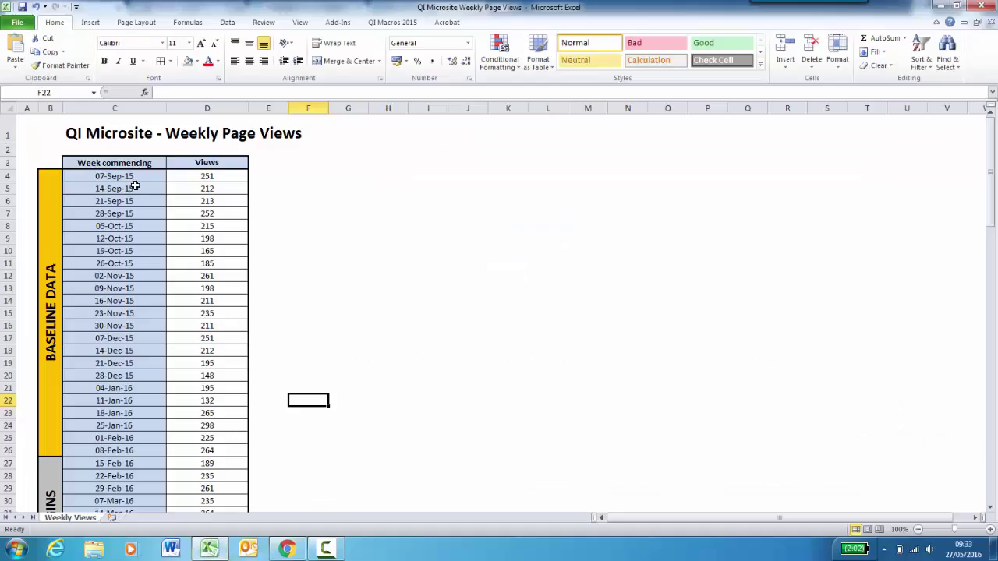
left_click_drag(135, 187, 192, 334)
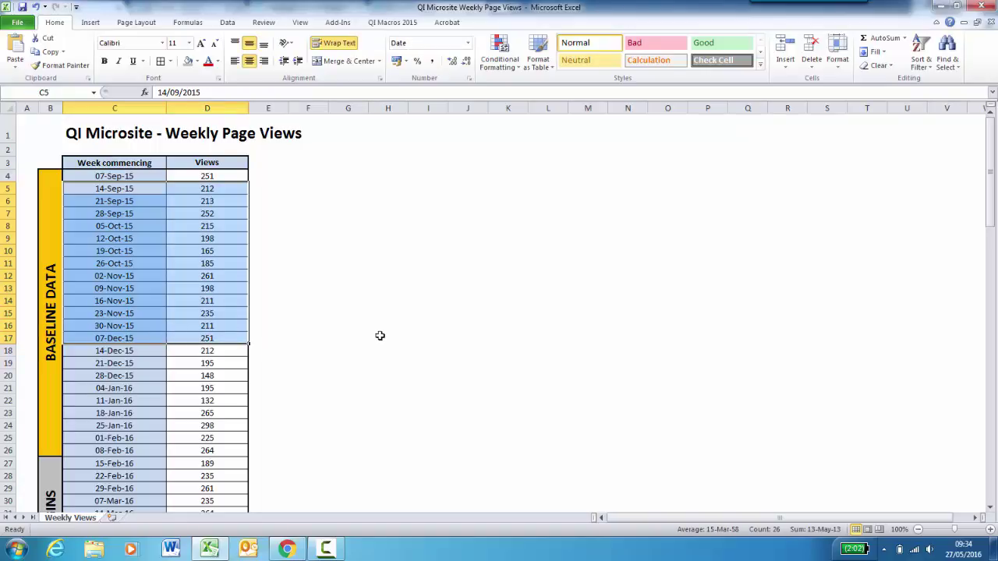
key("ctrl+c")
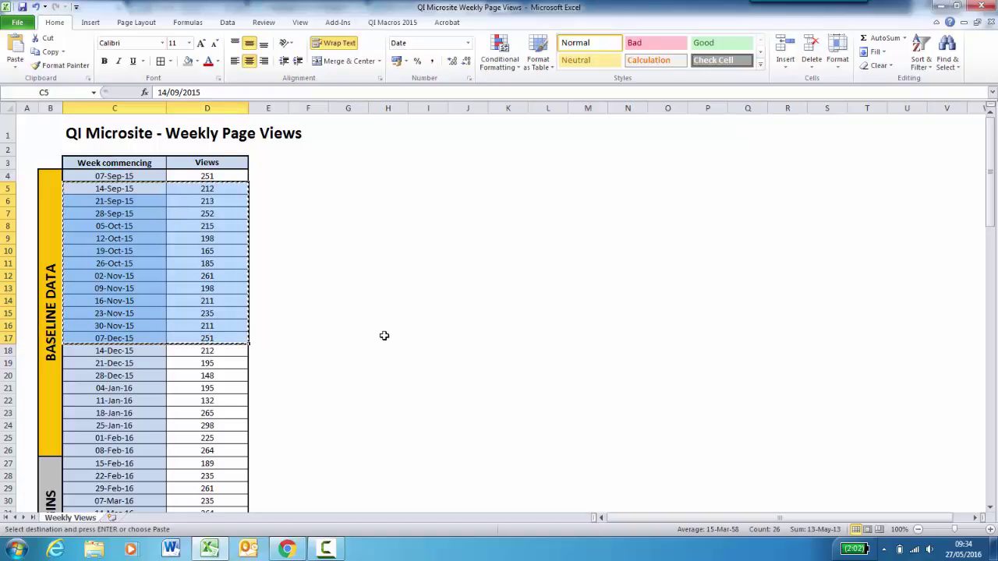
left_click(288, 549)
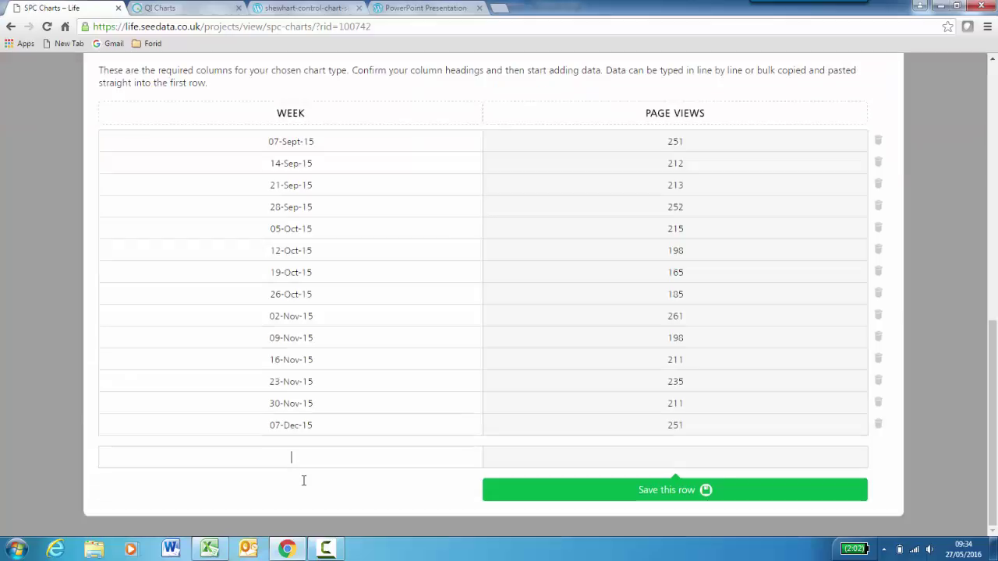
key("ctrl+v")
scroll(673, 381, "up", 15)
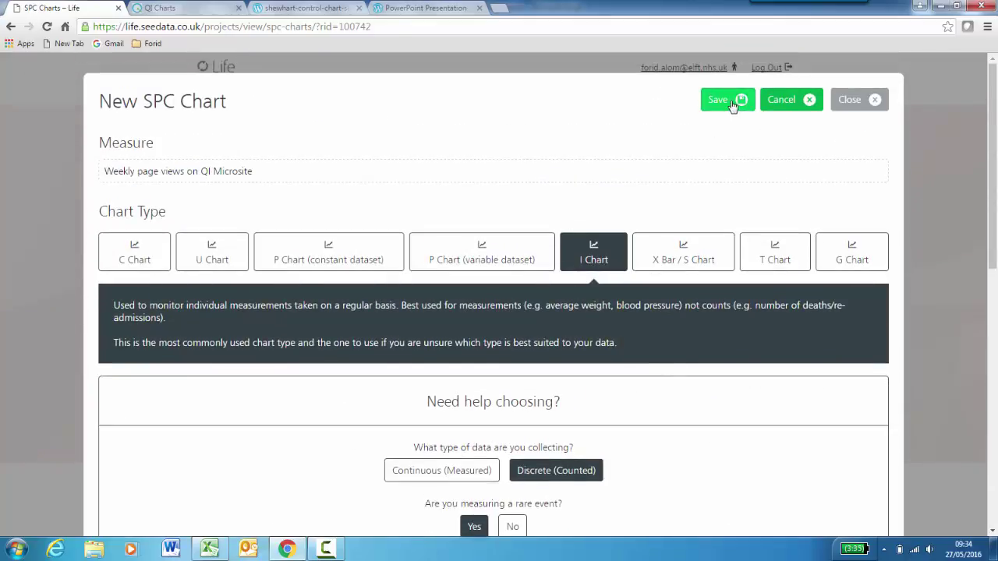
left_click(730, 103)
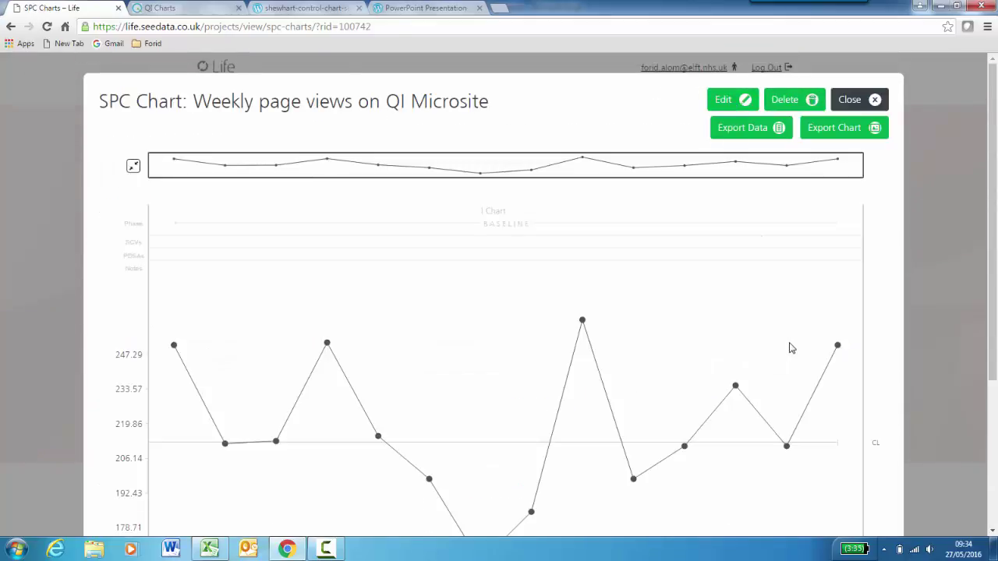
Step: Examine the saved weekly page views chart and its full datasheet, comparing the plotted points with the data rows
scroll(790, 348, "down", 1)
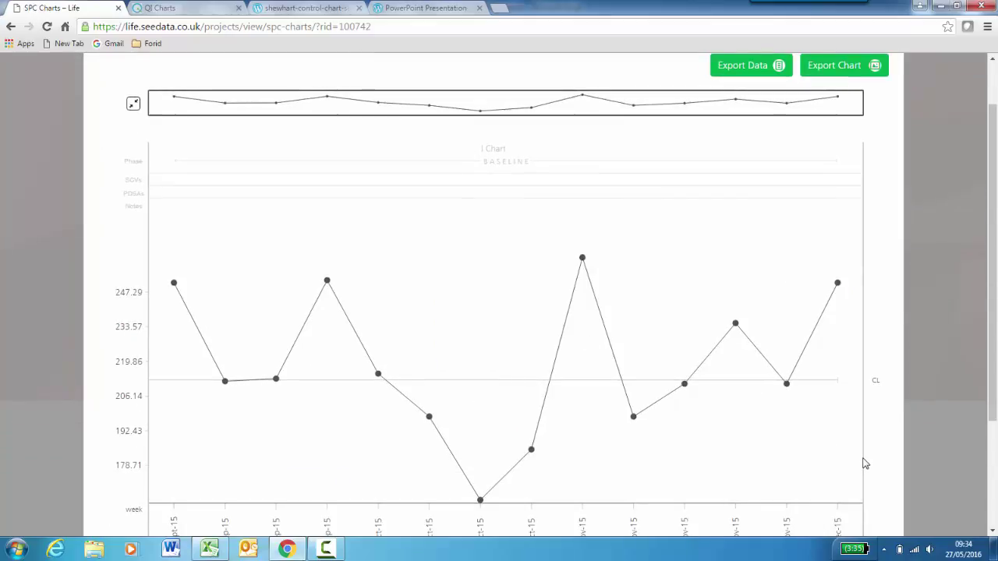
scroll(536, 407, "up", 1)
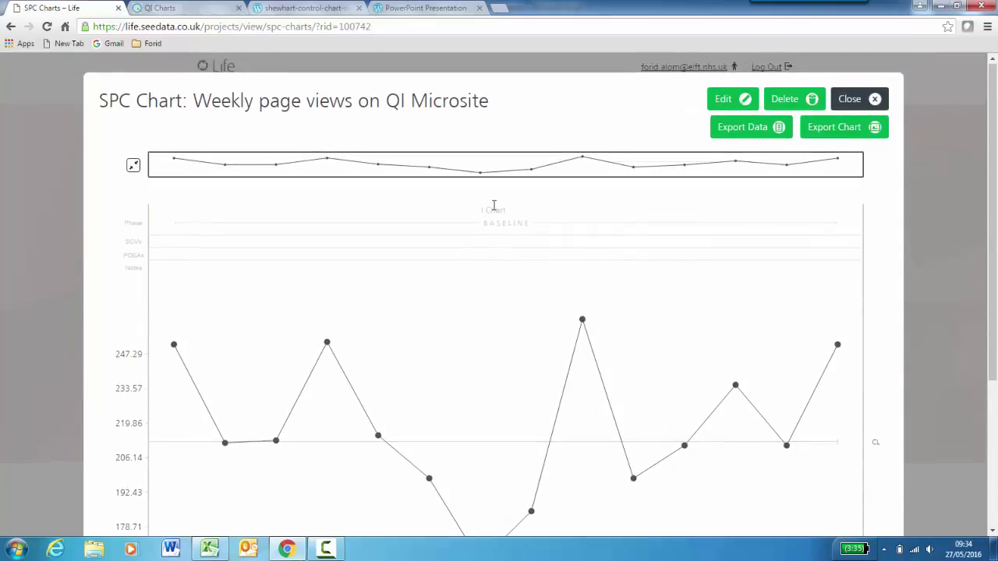
scroll(468, 339, "down", 2)
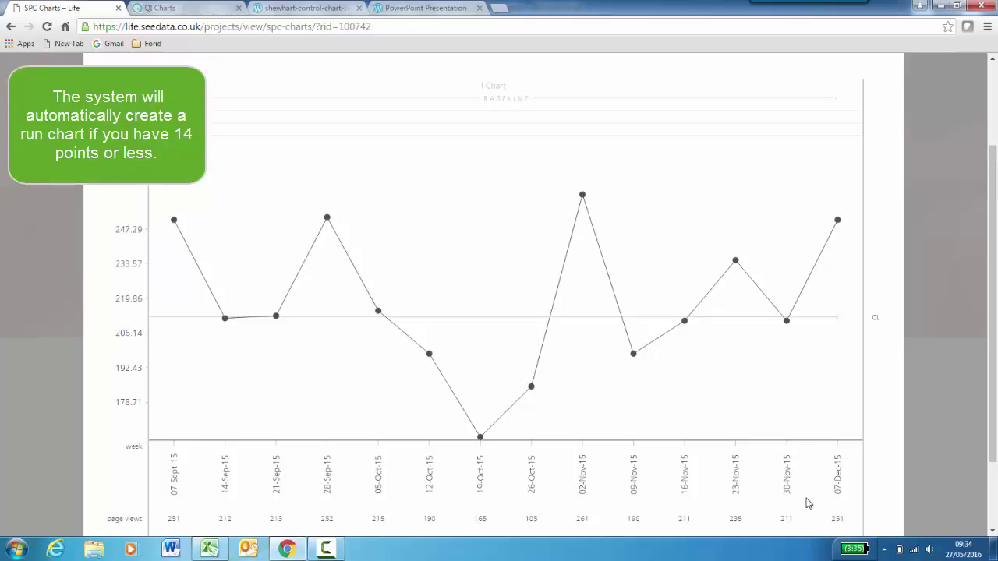
scroll(507, 405, "down", 2)
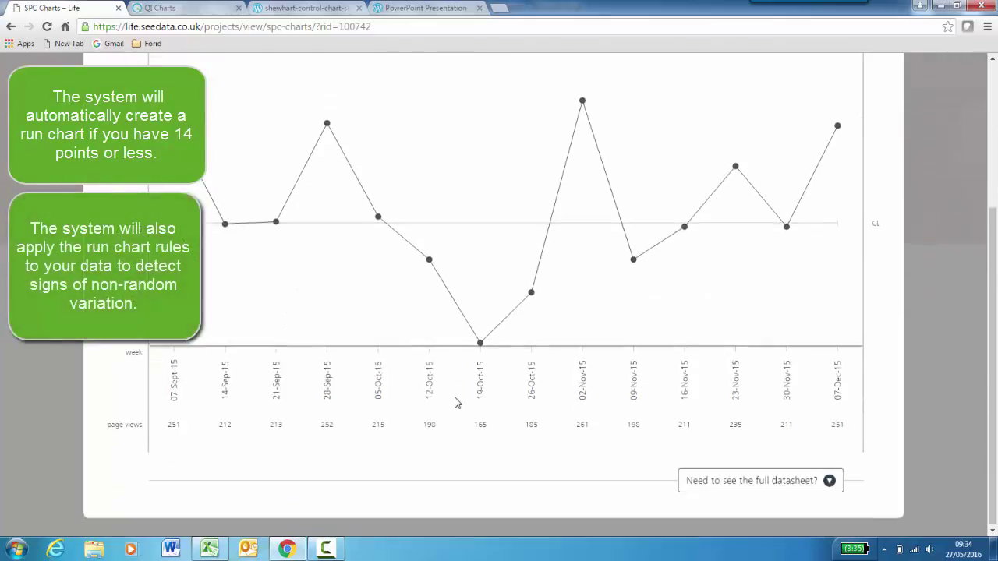
left_click(762, 480)
scroll(347, 382, "down", 4)
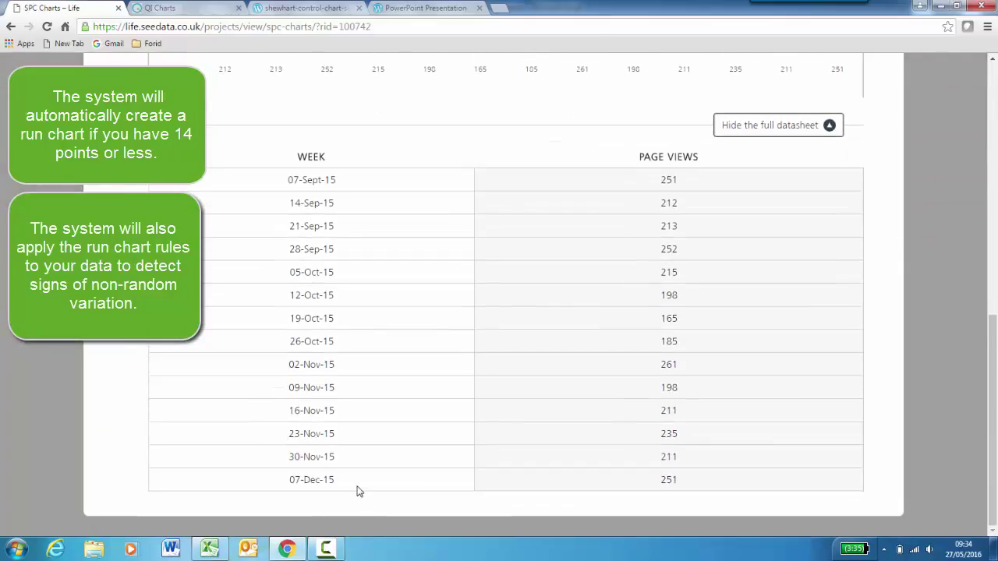
scroll(428, 366, "up", 6)
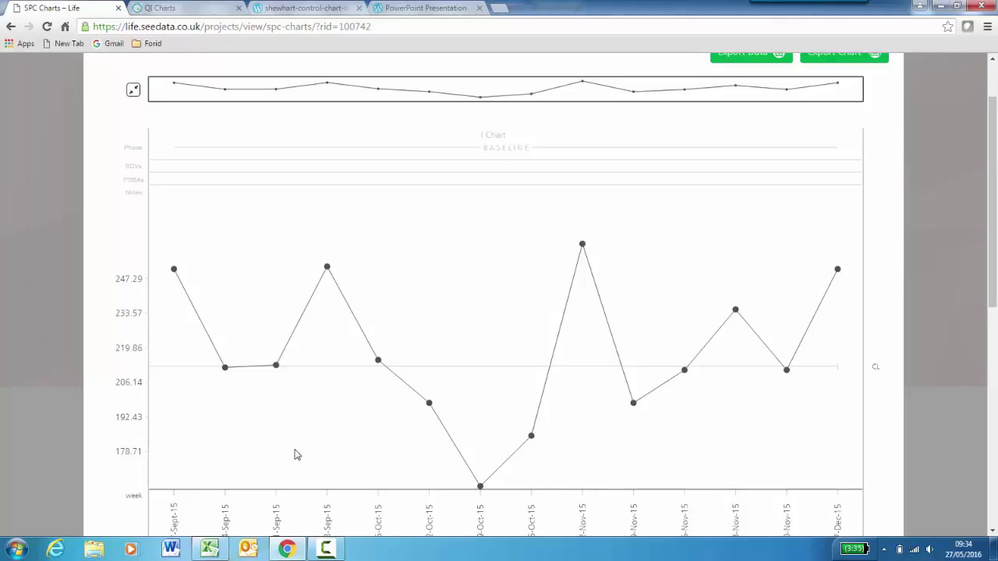
scroll(346, 428, "down", 5)
scroll(349, 435, "down", 2)
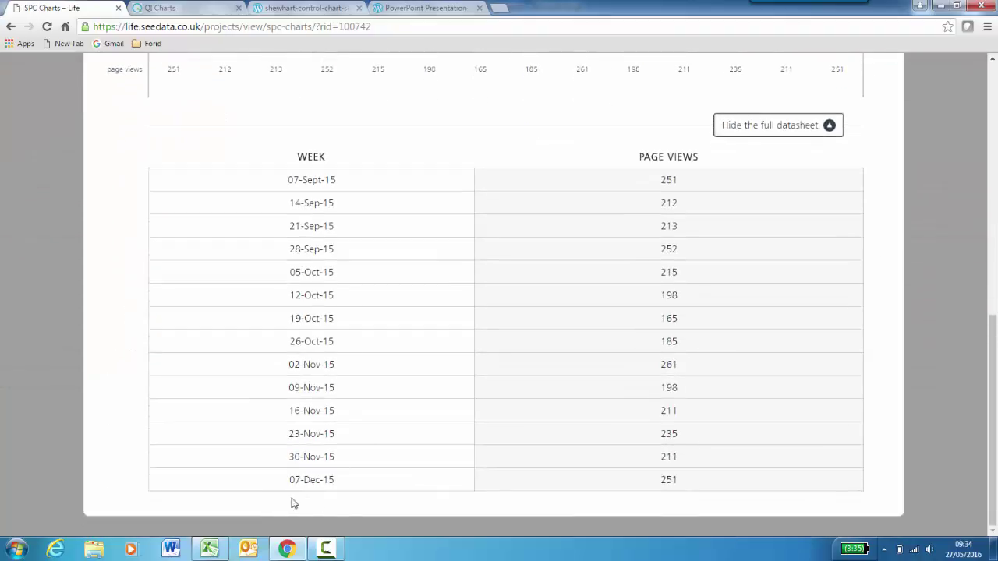
scroll(660, 256, "up", 7)
scroll(711, 160, "up", 1)
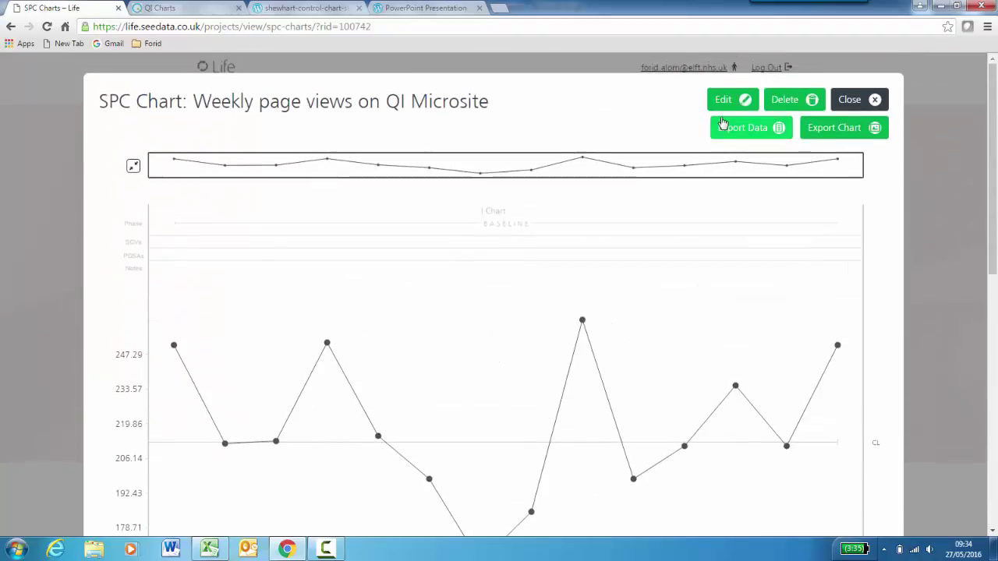
Step: Start editing the SPC chart and open its full datasheet for modification
left_click(722, 100)
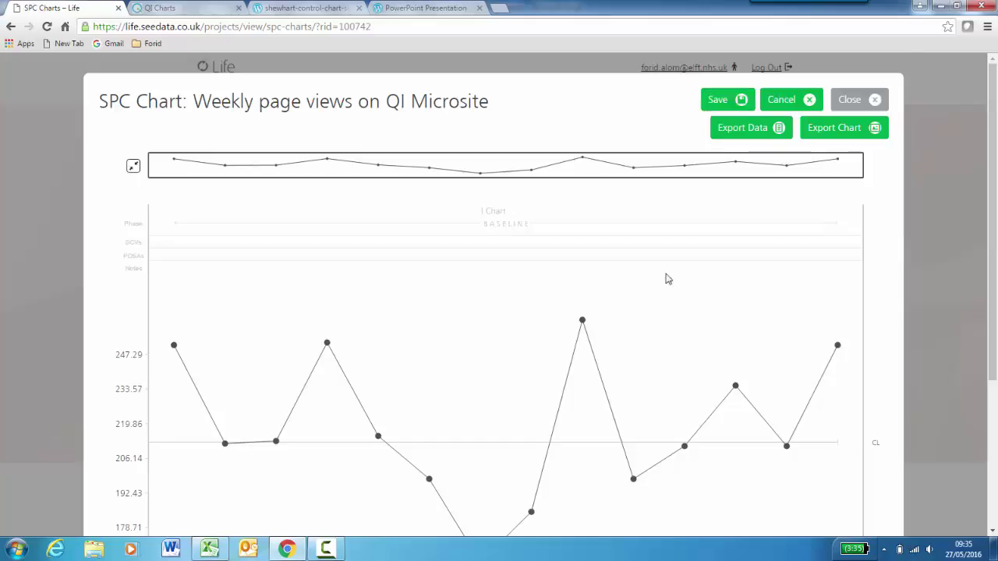
scroll(663, 304, "down", 3)
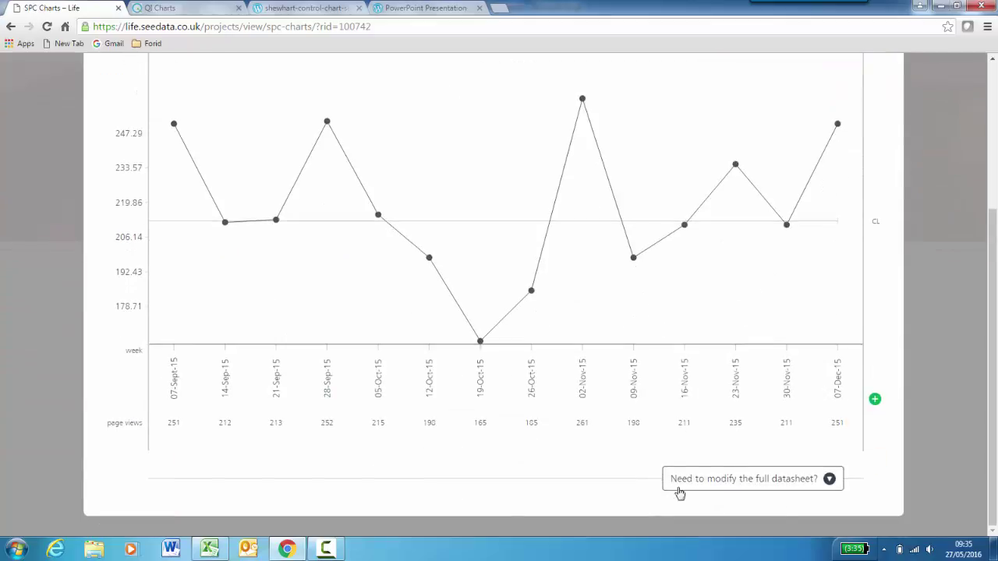
left_click(775, 484)
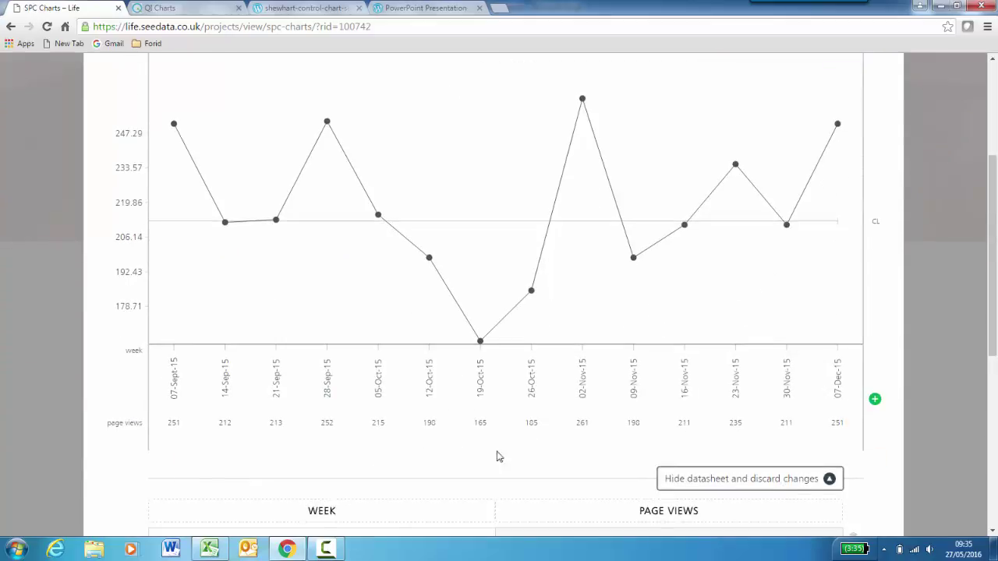
scroll(376, 385, "down", 5)
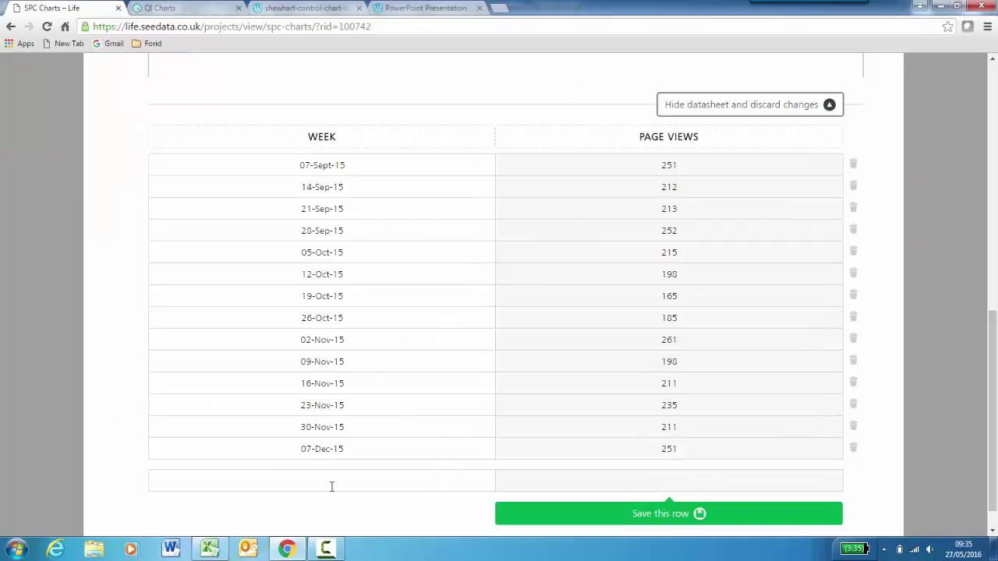
Step: Copy the 14-Dec-15 week with its 212 views from Excel into the datasheet's empty row
left_click(209, 549)
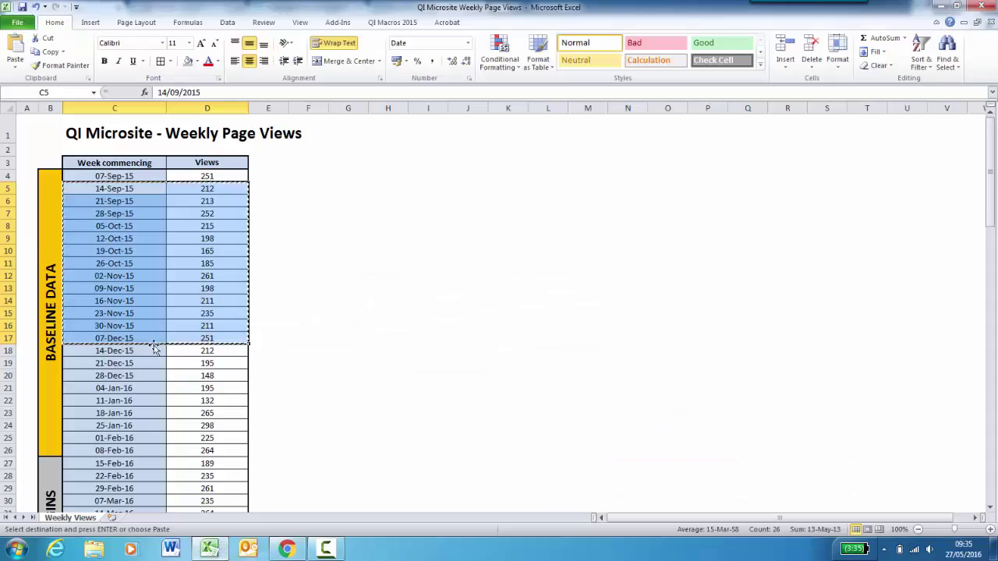
left_click_drag(133, 350, 185, 349)
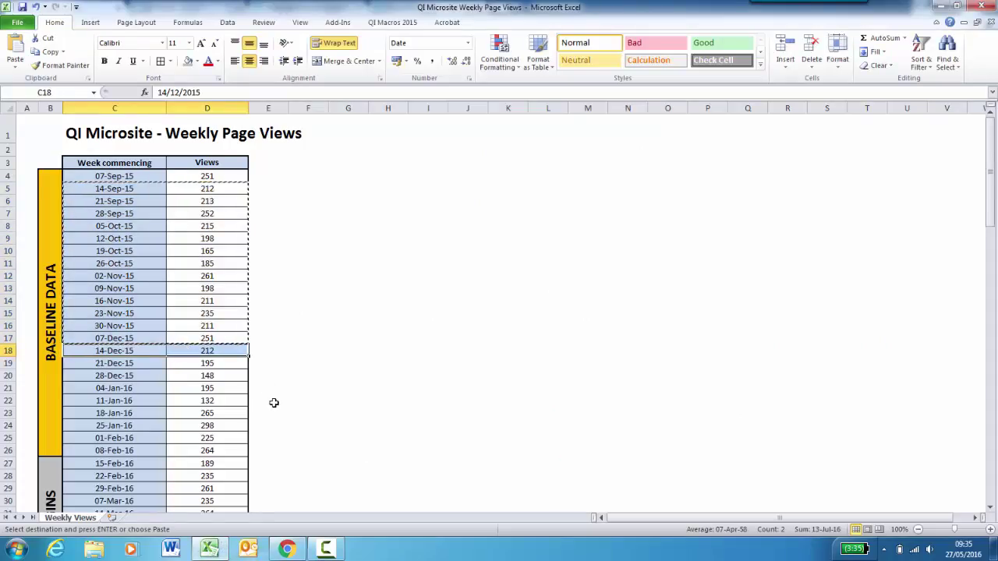
left_click(287, 548)
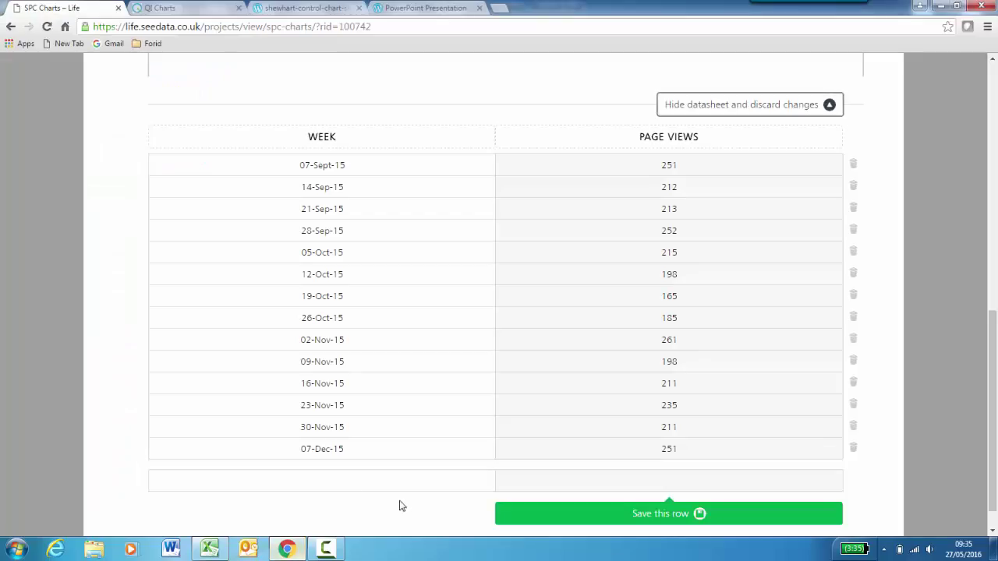
left_click(336, 481)
key("ctrl+v")
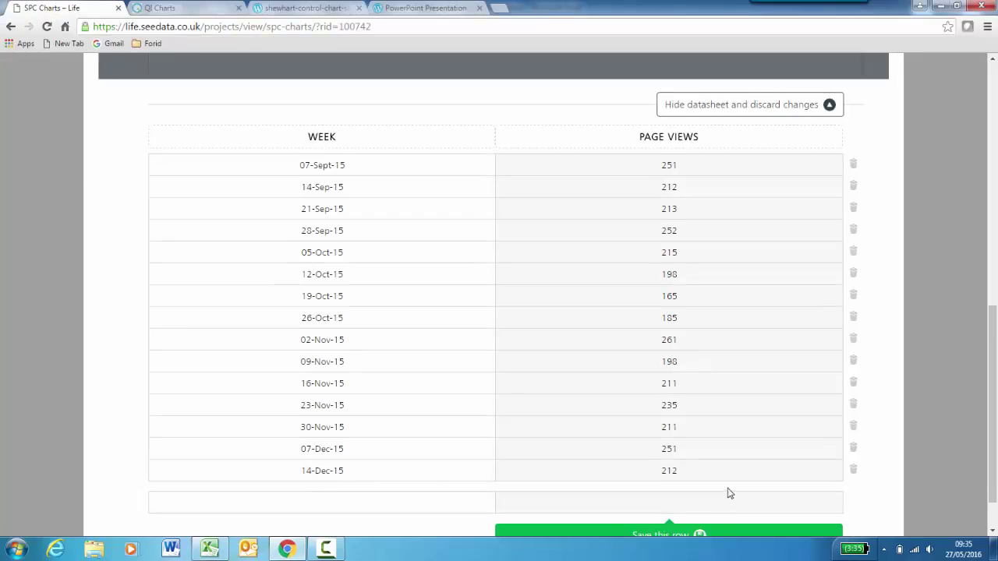
scroll(677, 495, "down", 1)
left_click(684, 491)
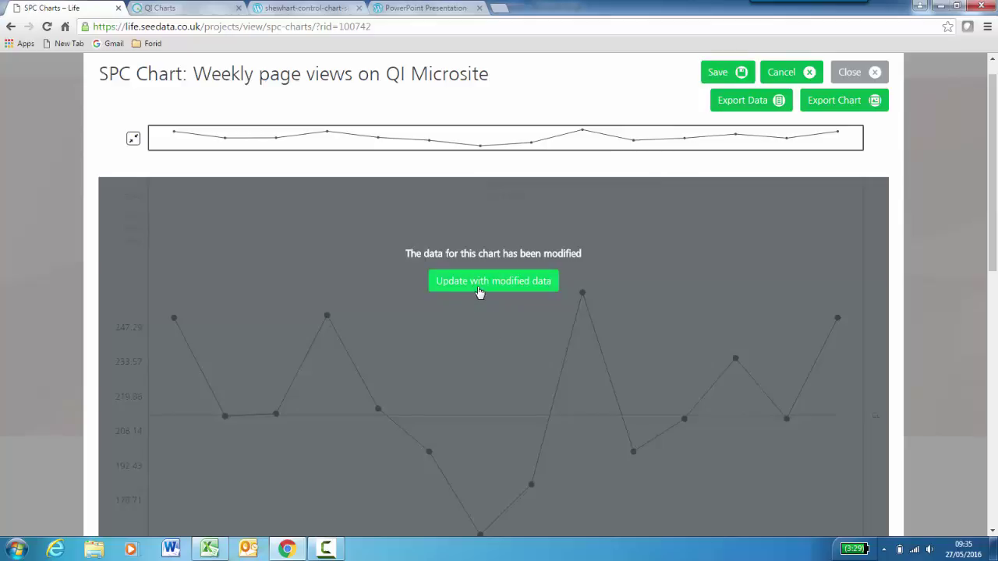
Step: Update the chart with the modified data and inspect the redrawn plot with its centre line and control limits
left_click(517, 290)
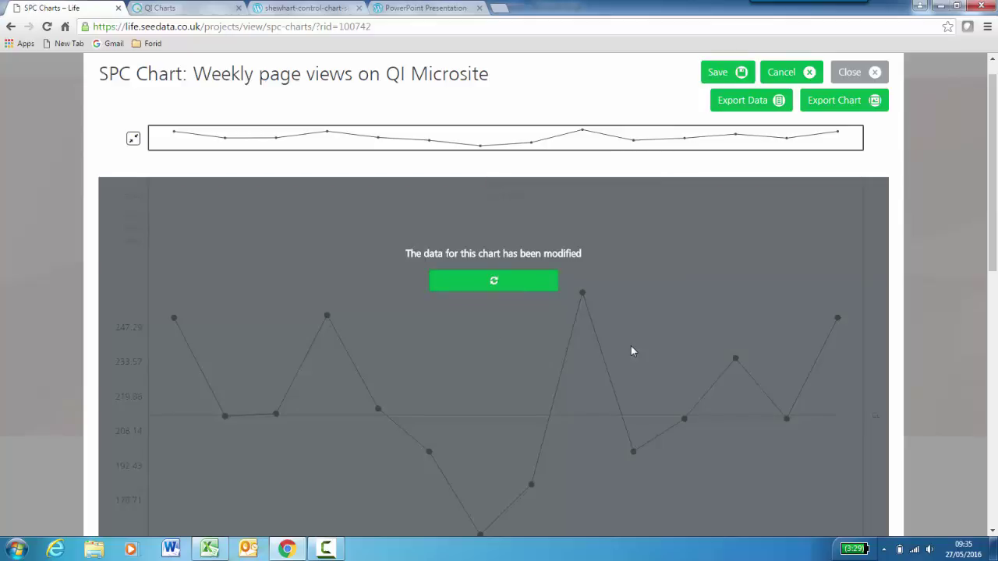
scroll(704, 348, "down", 3)
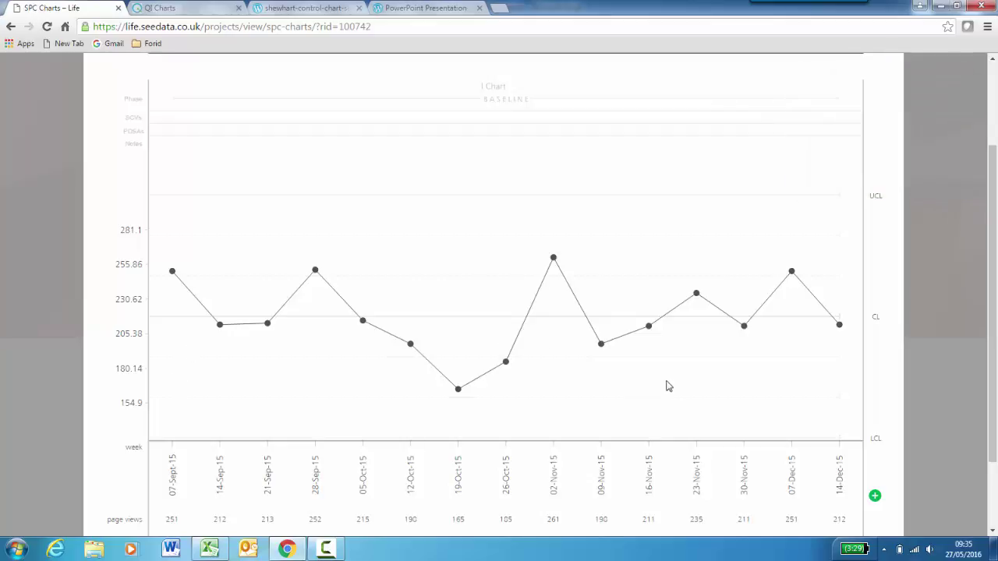
scroll(665, 385, "down", 2)
scroll(616, 410, "up", 2)
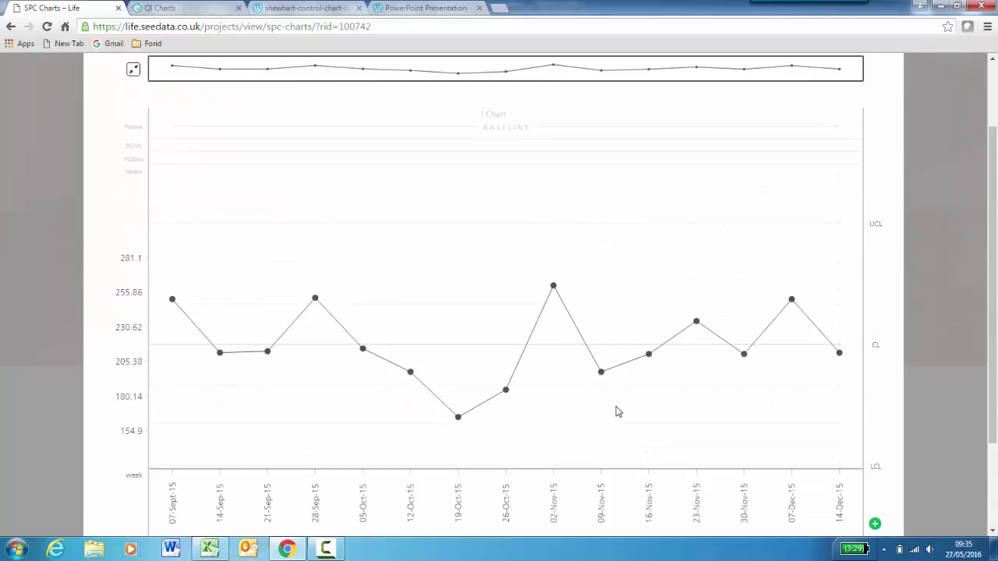
scroll(722, 408, "up", 2)
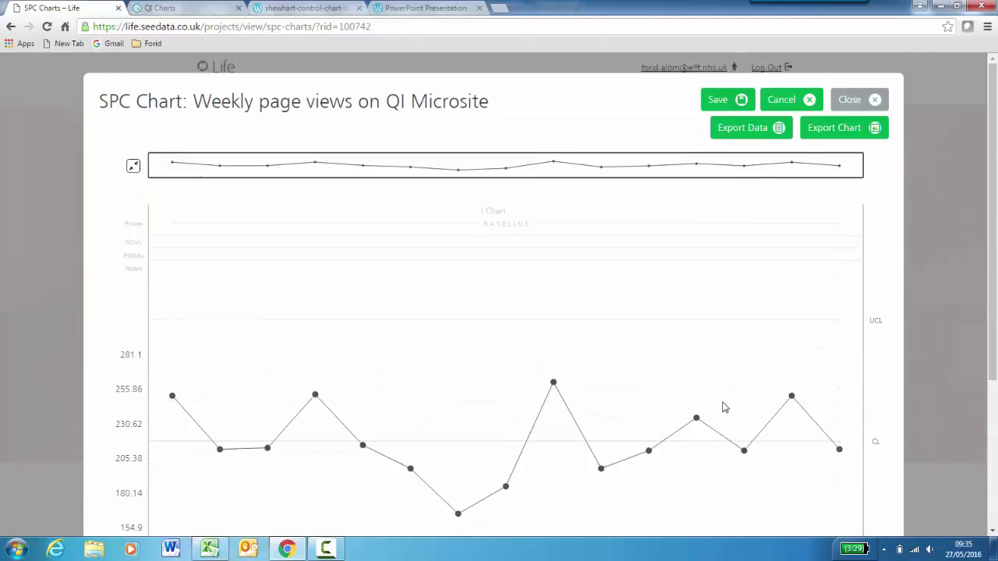
Step: Reopen the full datasheet for modification and go to its empty row after 14-Dec-15
scroll(722, 408, "down", 4)
left_click(704, 486)
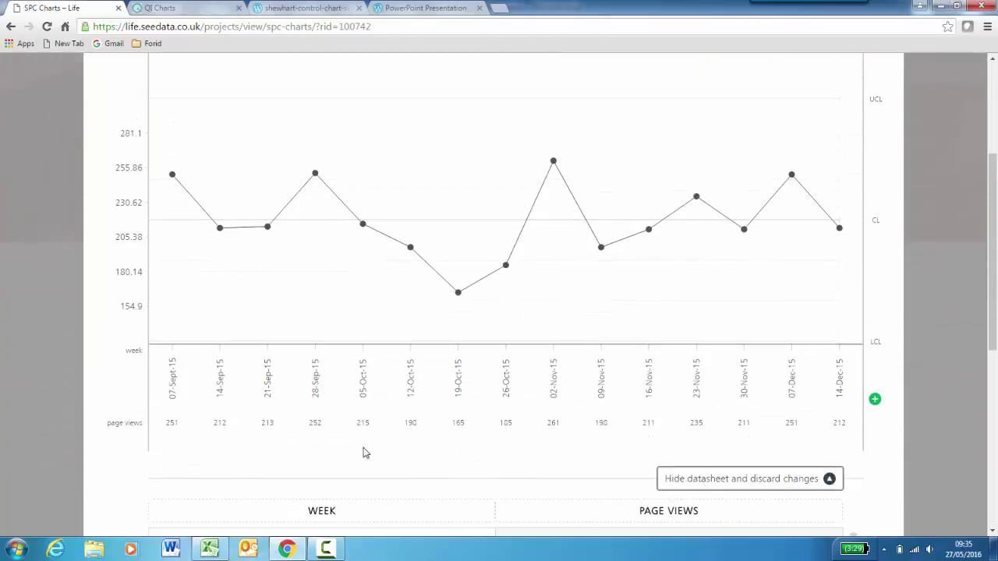
scroll(341, 445, "down", 6)
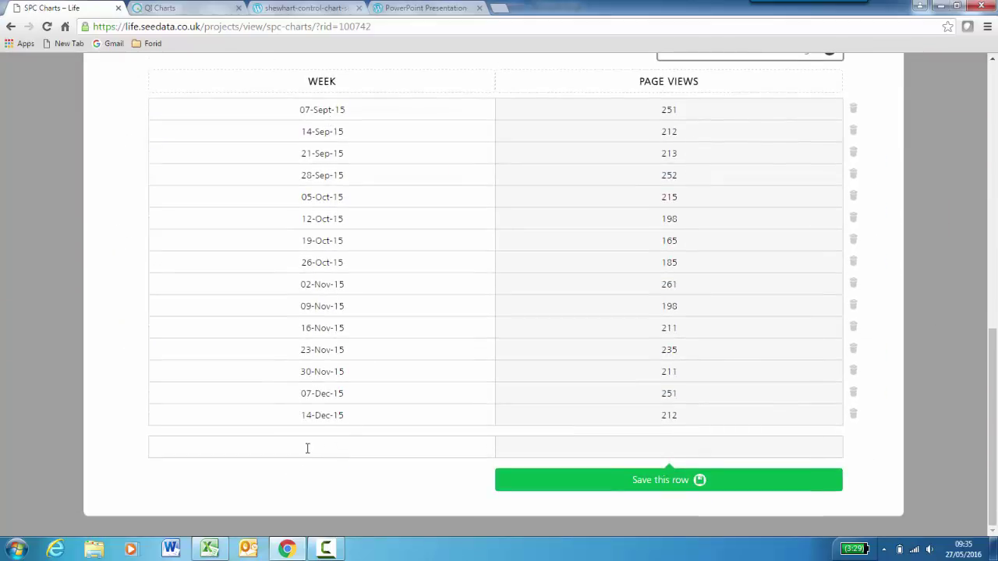
Step: Copy the remaining weeks 21-Dec-15 to 16-May-16 with their views from Excel into the datasheet's empty row
left_click(209, 549)
left_click(122, 363)
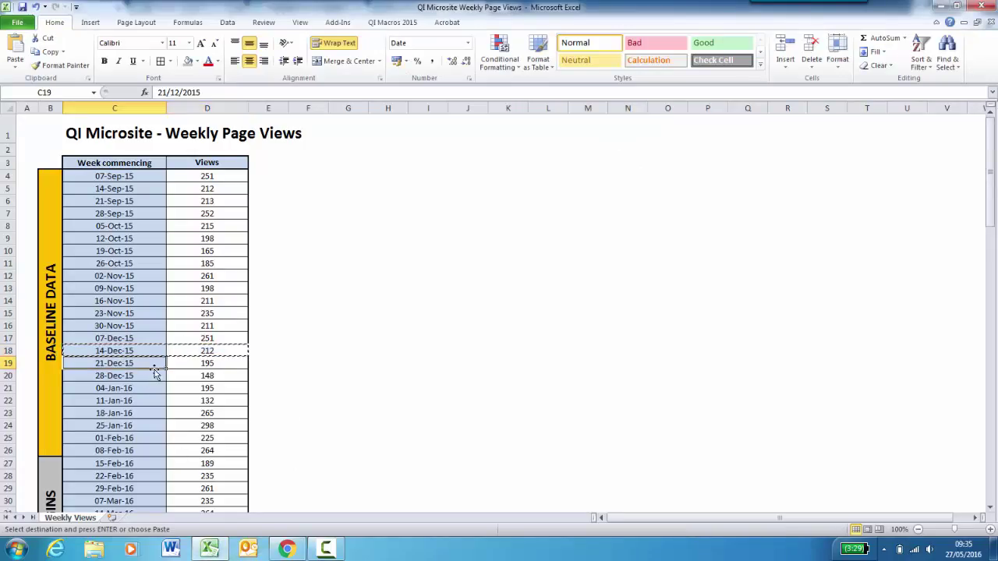
scroll(256, 383, "down", 1)
scroll(256, 383, "down", 4)
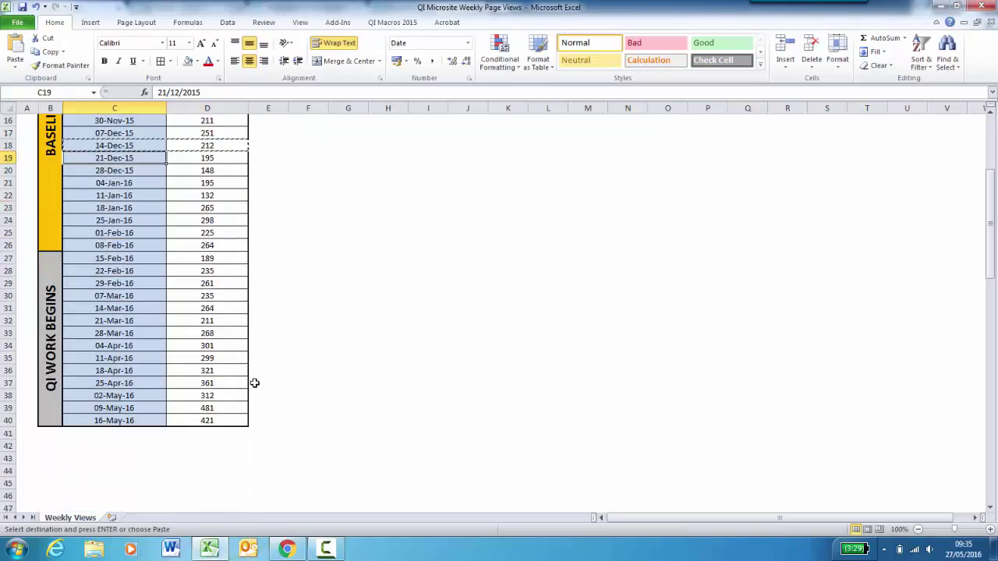
left_click(230, 420, "shift")
key("ctrl+c")
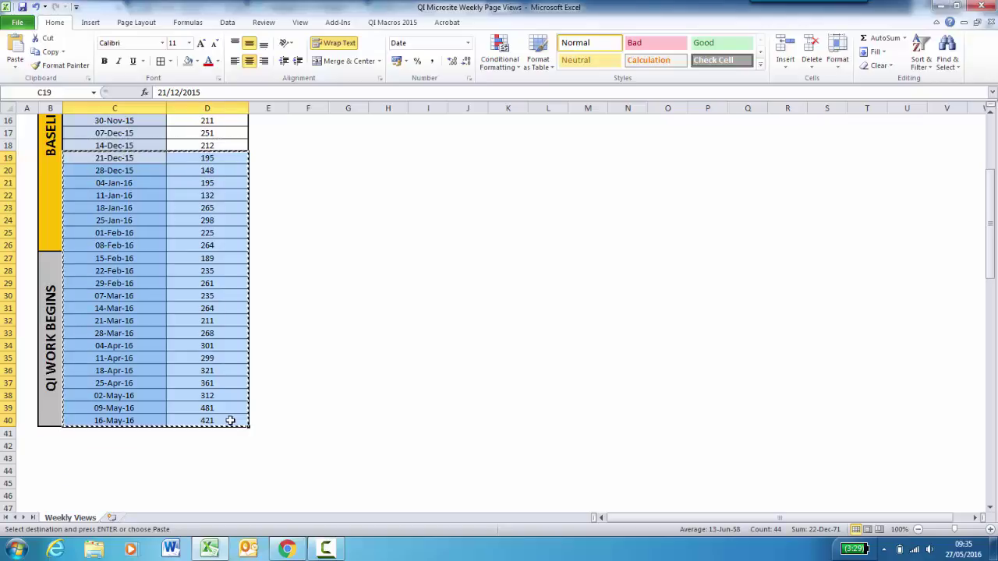
scroll(316, 434, "up", 5)
left_click(287, 549)
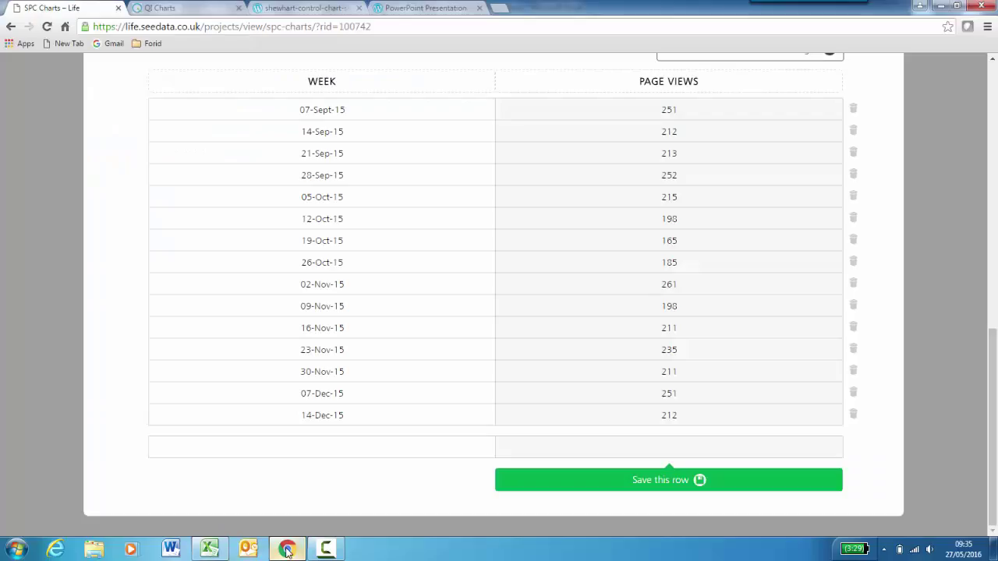
left_click(317, 449)
key("ctrl+v")
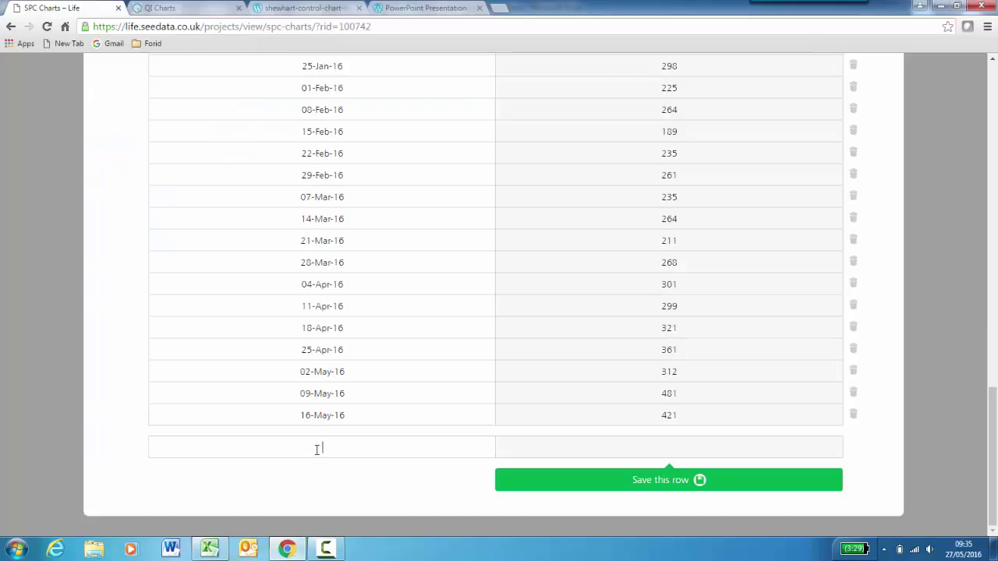
scroll(488, 341, "up", 6)
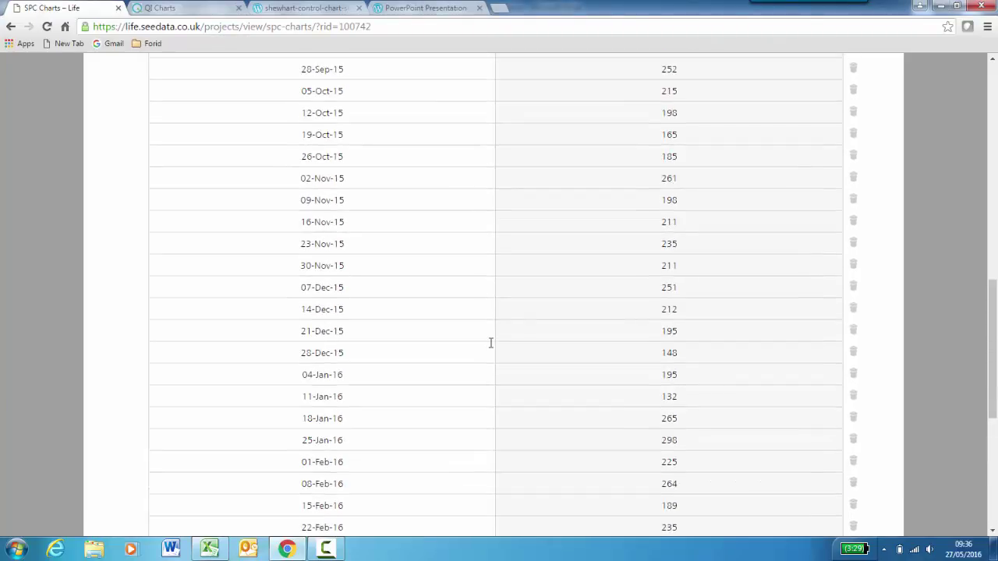
Step: Check the pasted weekly rows in the datasheet and save the SPC chart with the added data
scroll(370, 257, "up", 3)
scroll(686, 307, "down", 9)
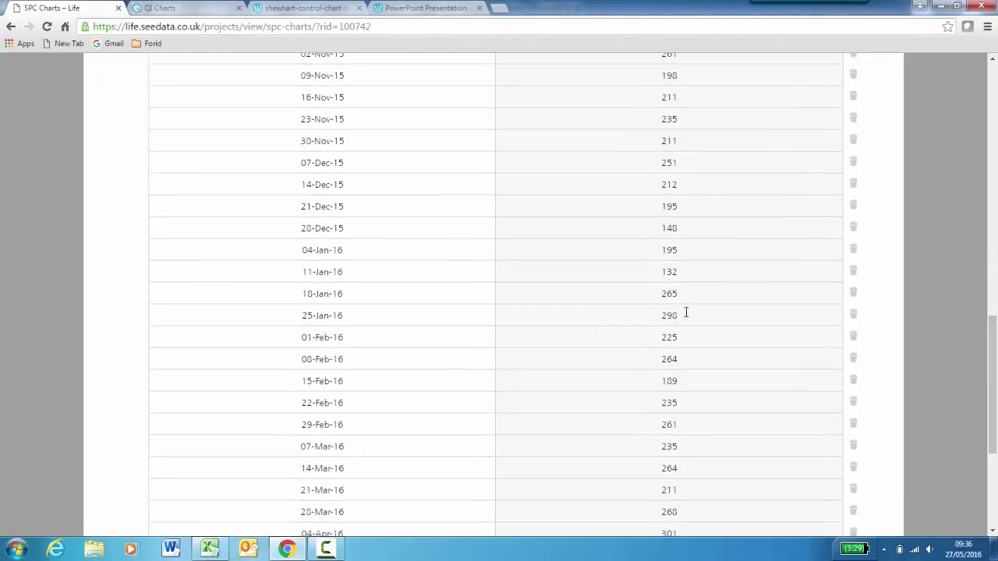
scroll(698, 372, "up", 12)
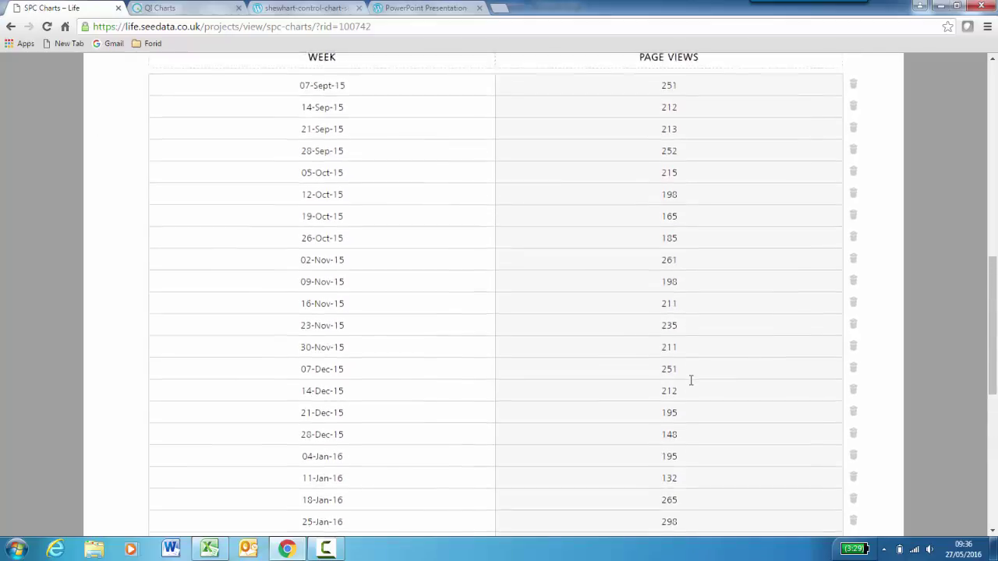
scroll(577, 350, "up", 2)
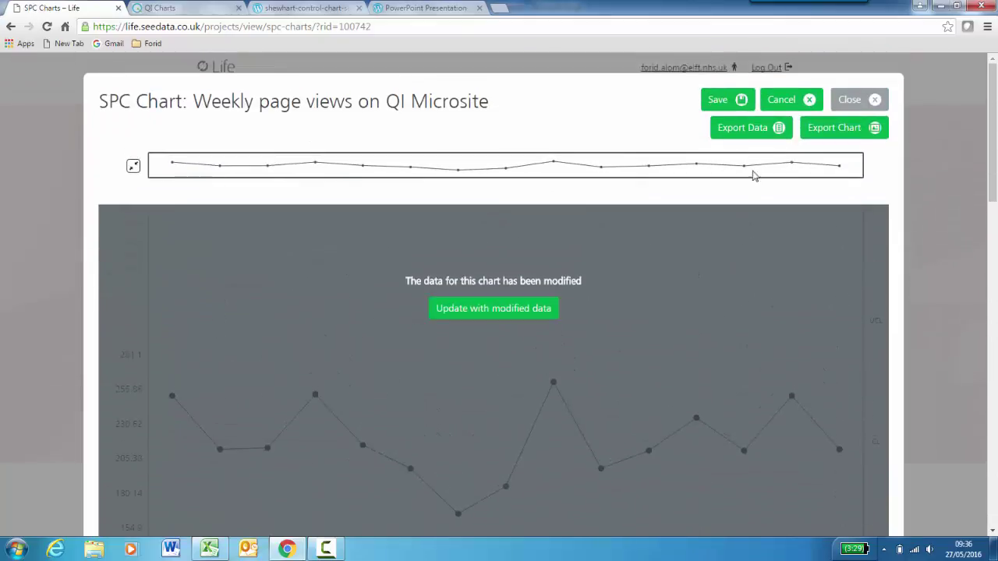
left_click(734, 104)
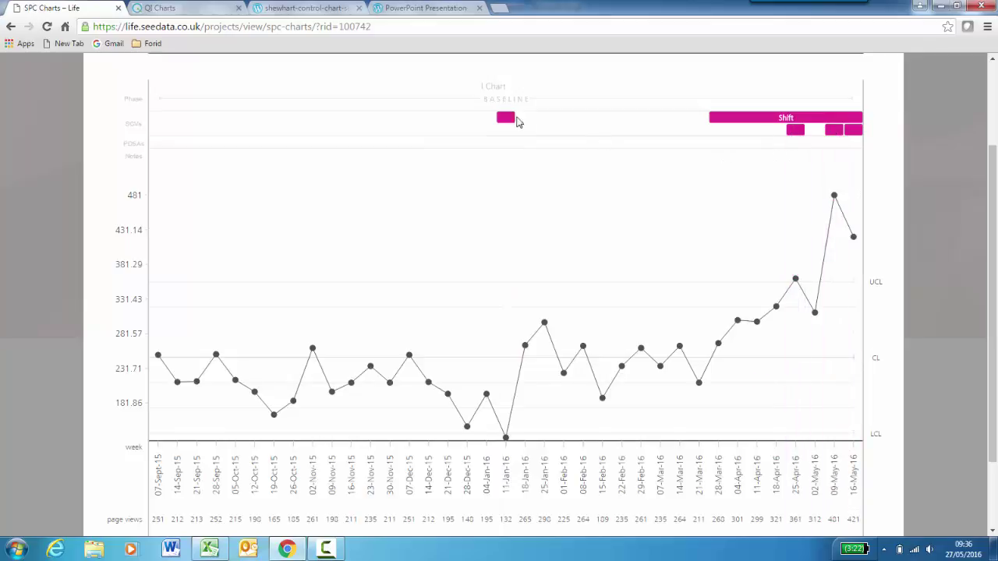
Step: Zoom in on the I Chart and move the visible range through the middle to the latest weeks to examine the Outlier and Shift markers
scroll(184, 179, "up", 2)
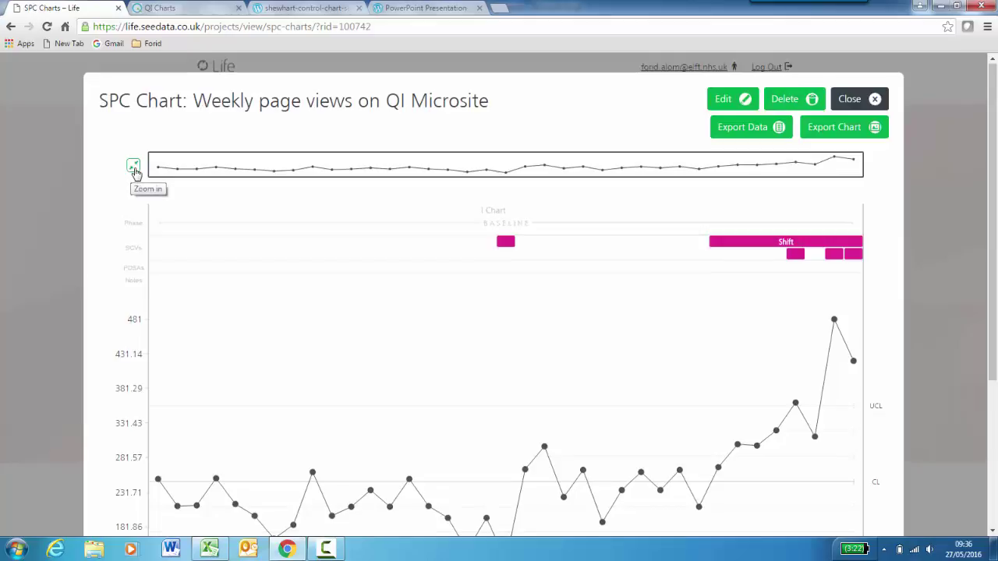
left_click(134, 170)
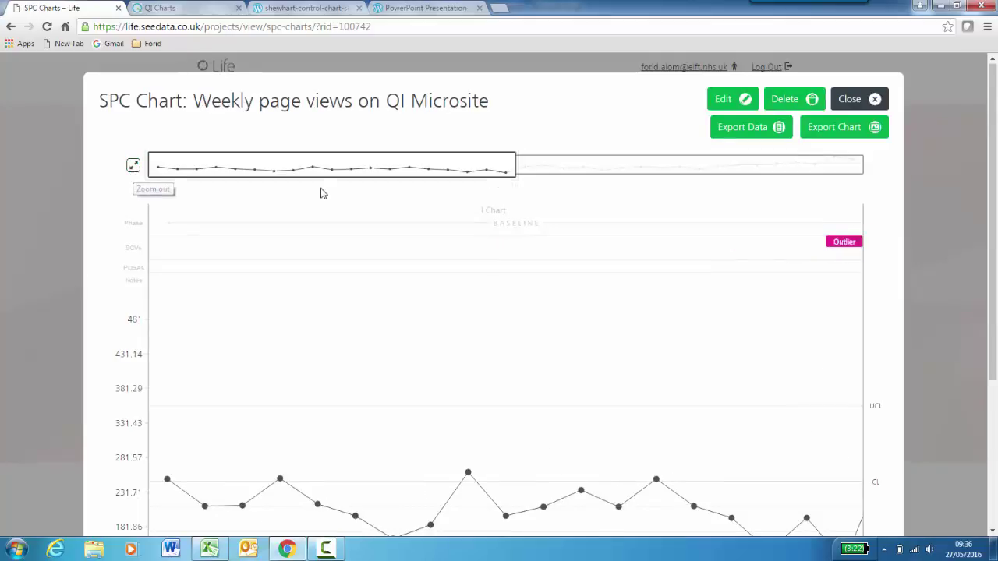
left_click_drag(332, 175, 646, 175)
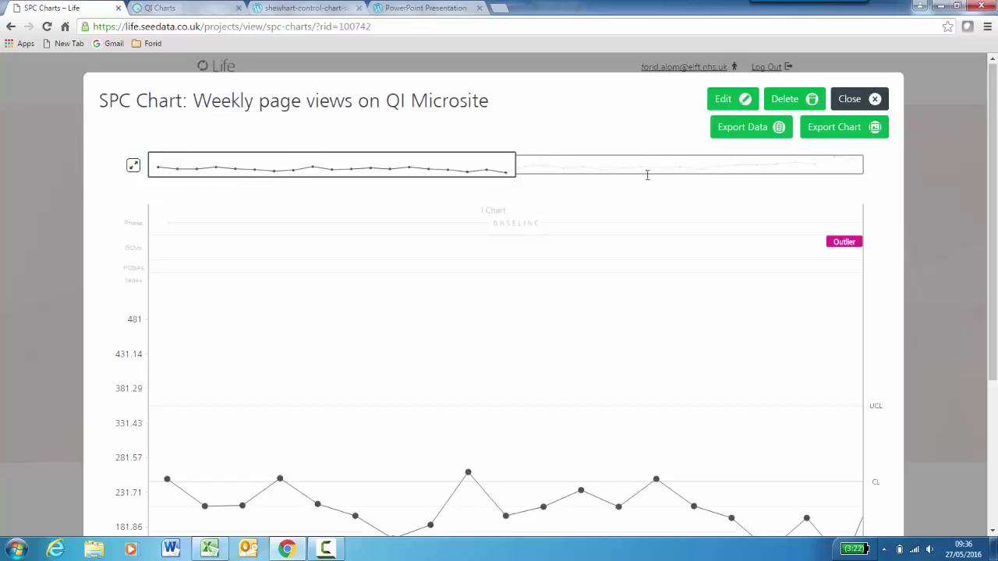
left_click(510, 171)
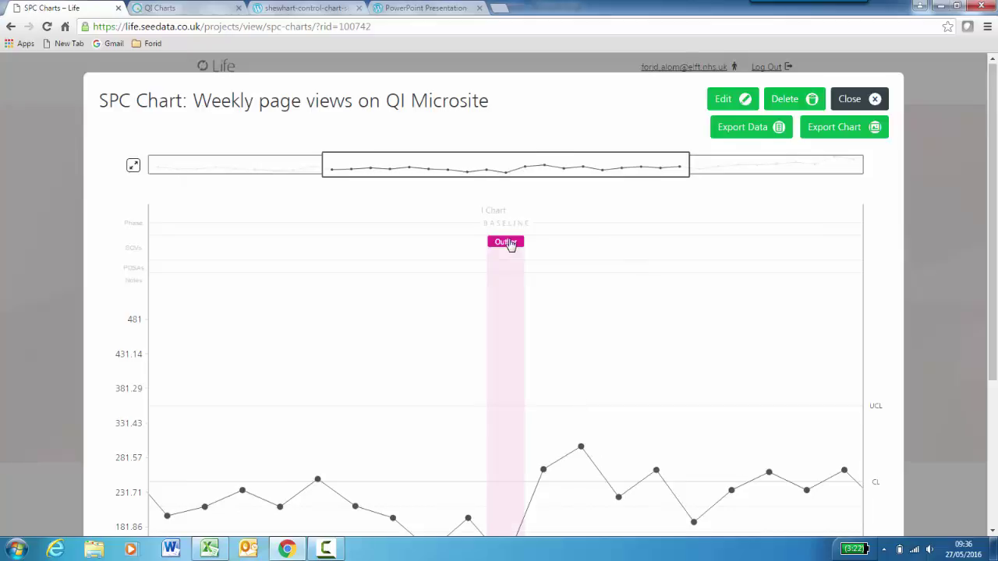
scroll(511, 244, "down", 1)
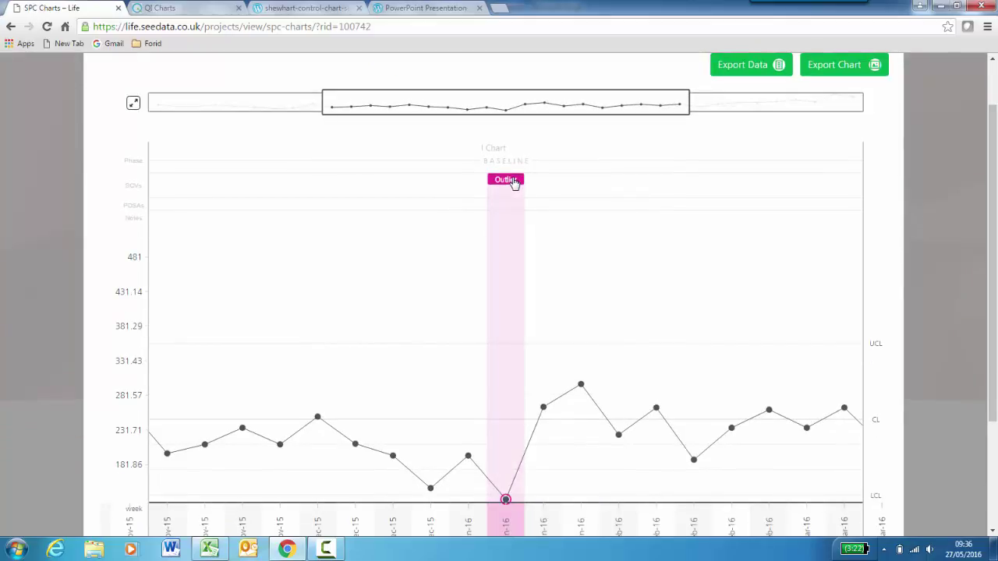
left_click(693, 113)
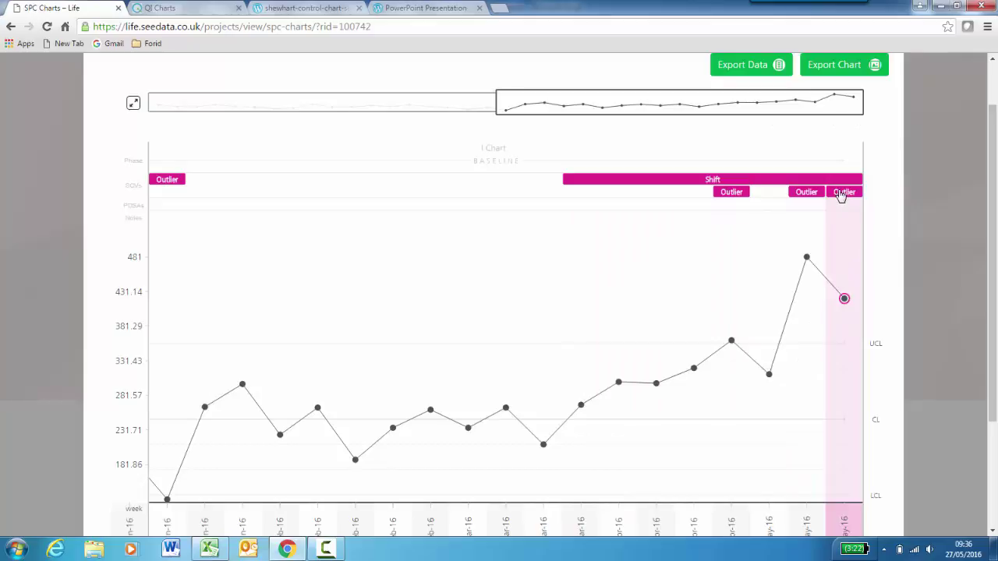
Step: Zoom the chart back out to all weeks and review the full plot with its weekly page views and control limits
left_click(134, 108)
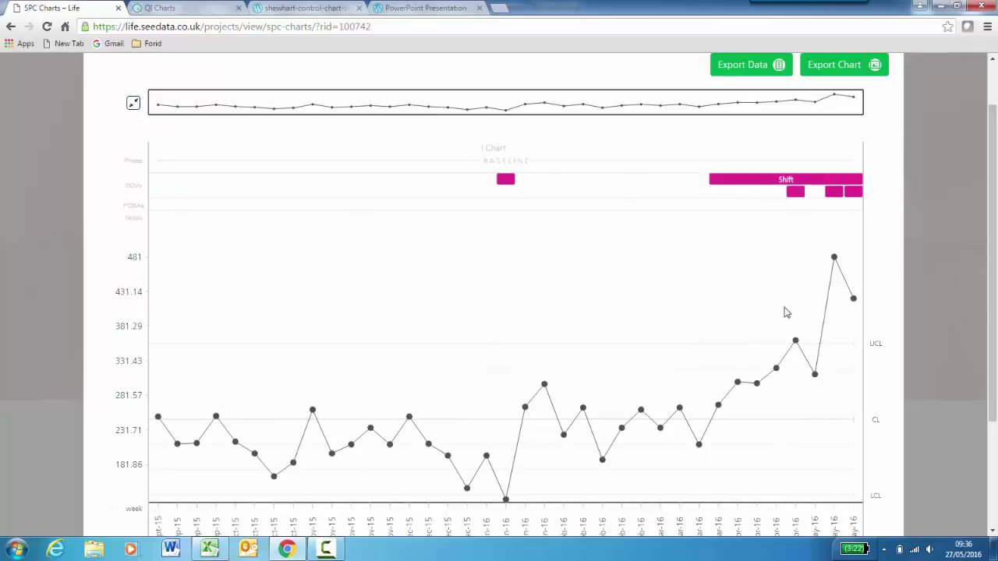
scroll(450, 289, "down", 3)
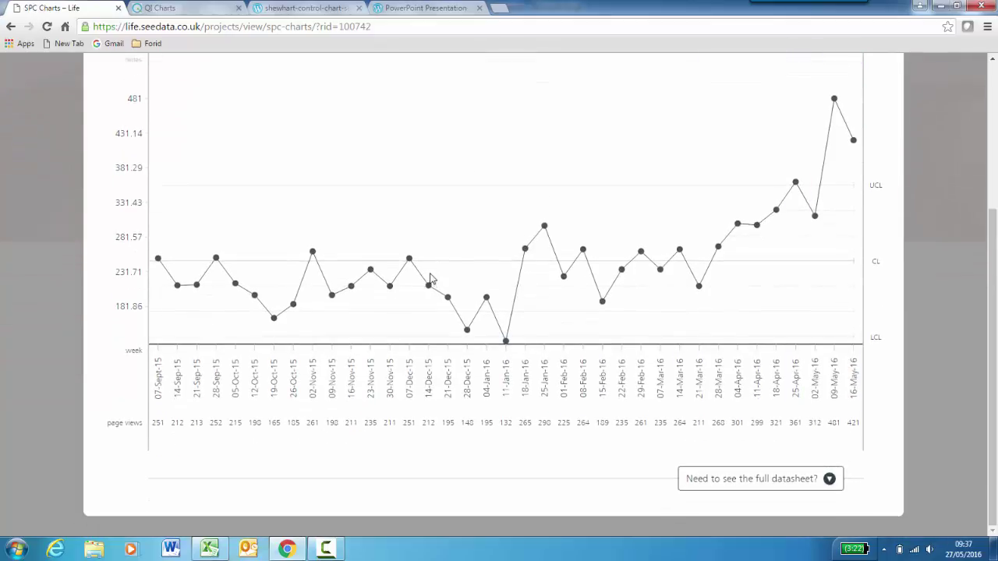
scroll(458, 274, "up", 3)
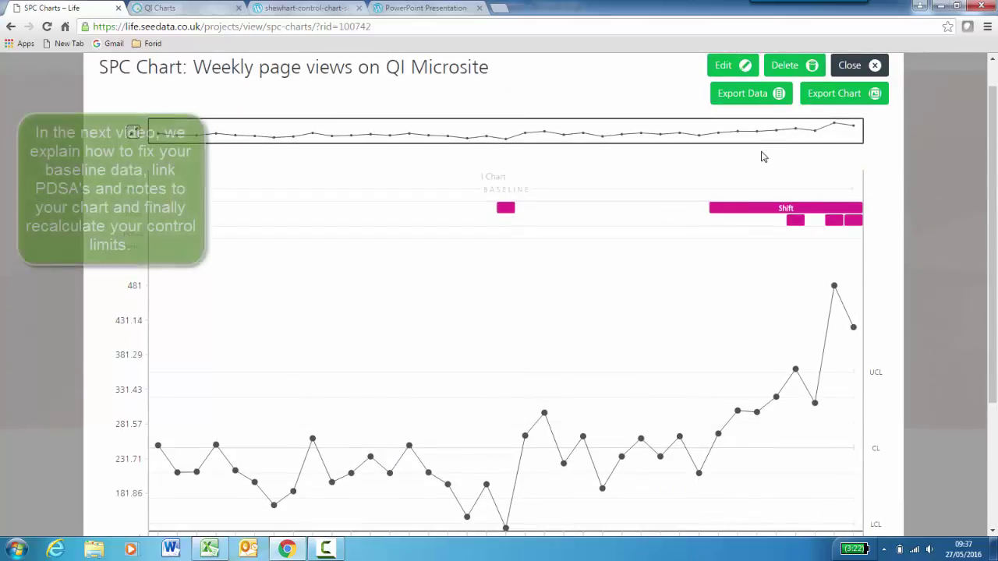